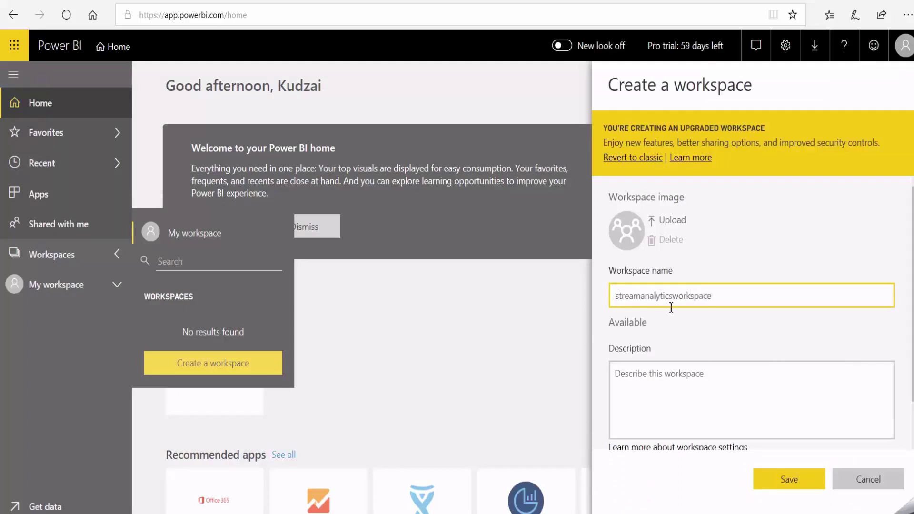
# - Save the new Power BI workspace named streamanalyticsworkspace
pyautogui.click(787, 485)
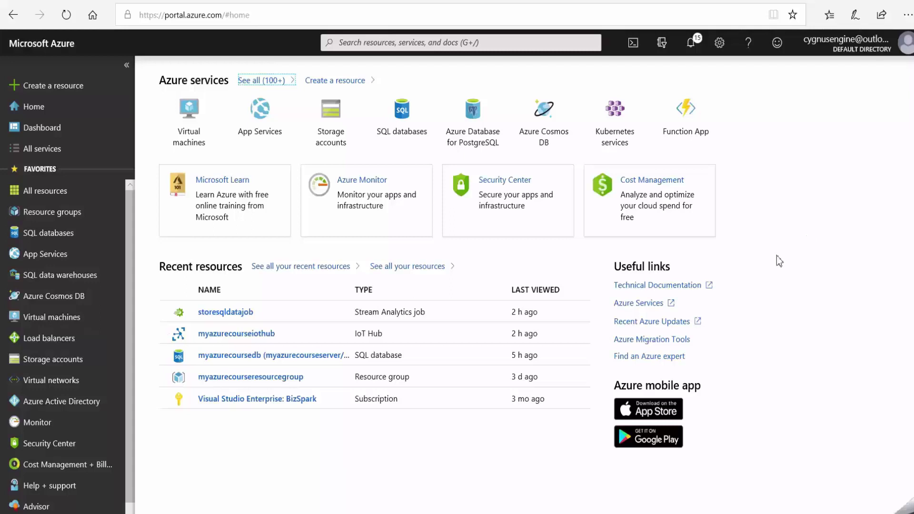
# - In the Azure portal, add a consumer group named powerbiconsumergroup to the built-in Events endpoint of the myazurecourseiothub IoT hub
pyautogui.click(247, 339)
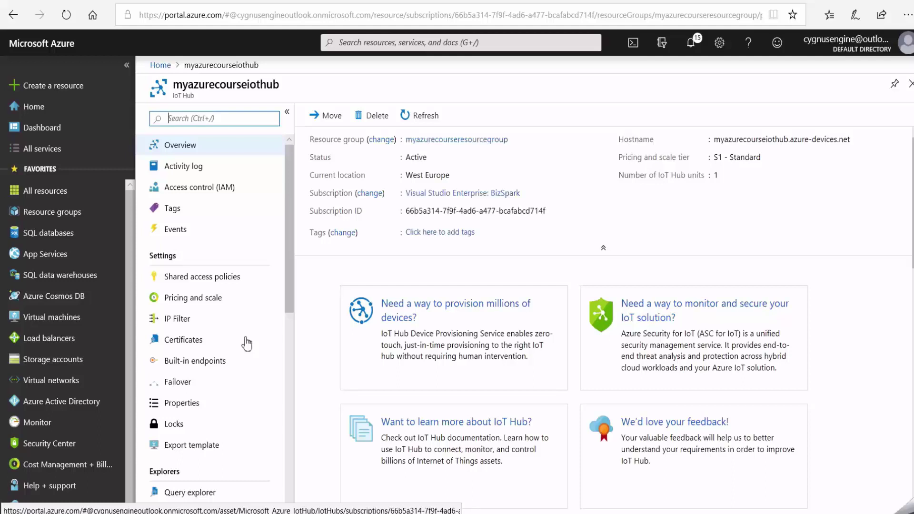
pyautogui.click(210, 363)
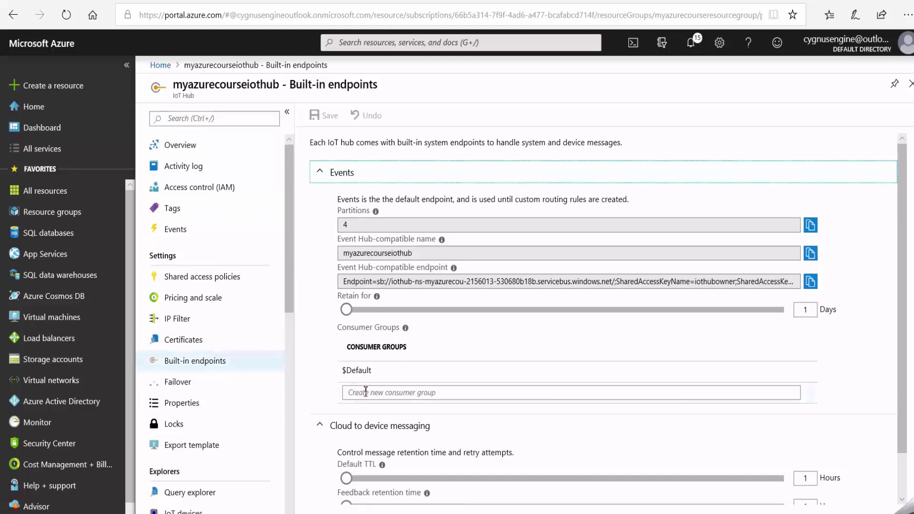
pyautogui.click(366, 392)
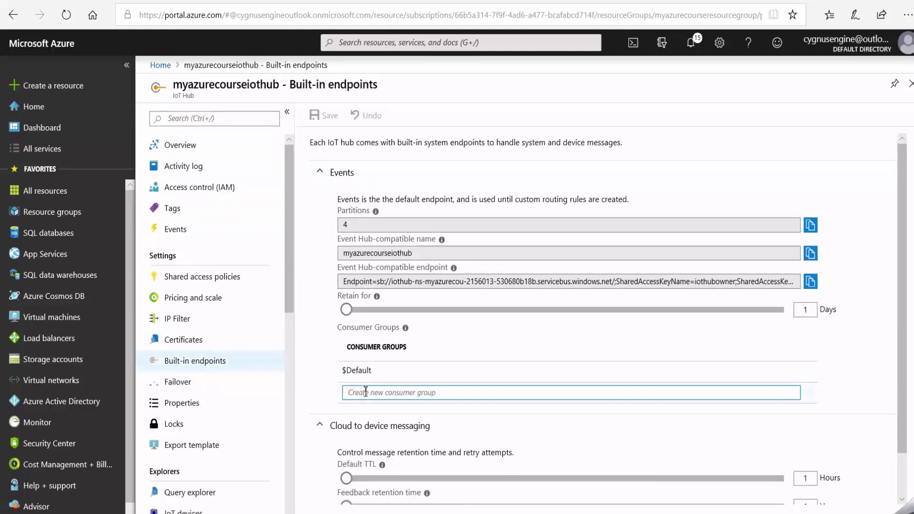
pyautogui.write('powerbiconsumergroup')
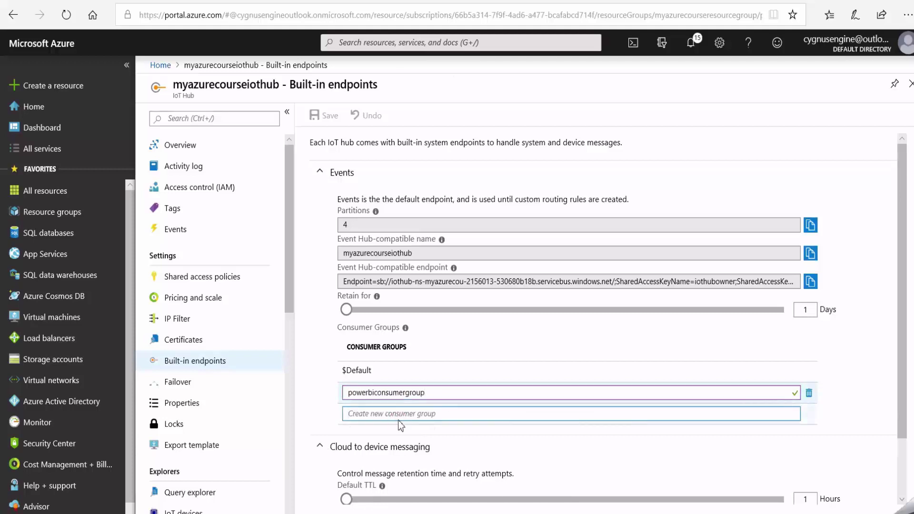
# - Create a Stream Analytics job named powerbianalyticsjob in the myazurecourseresourcegroup resource group
pyautogui.click(56, 86)
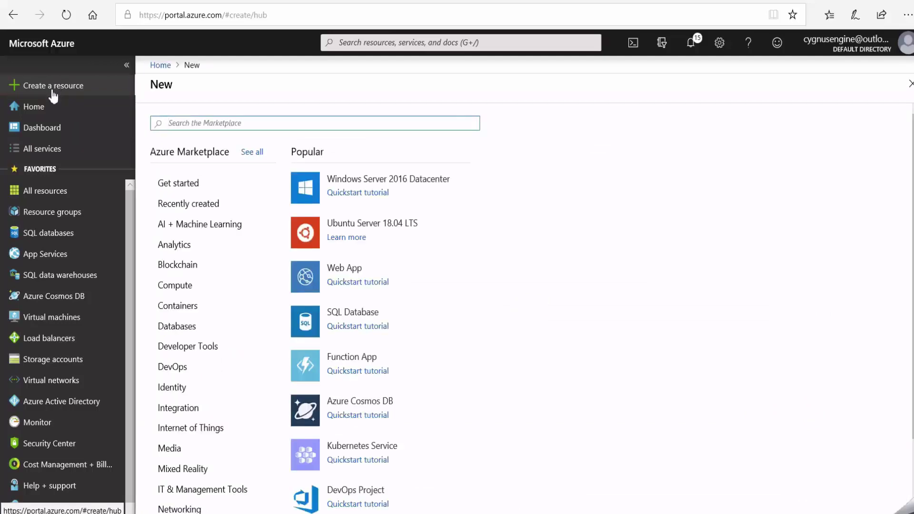
pyautogui.click(182, 247)
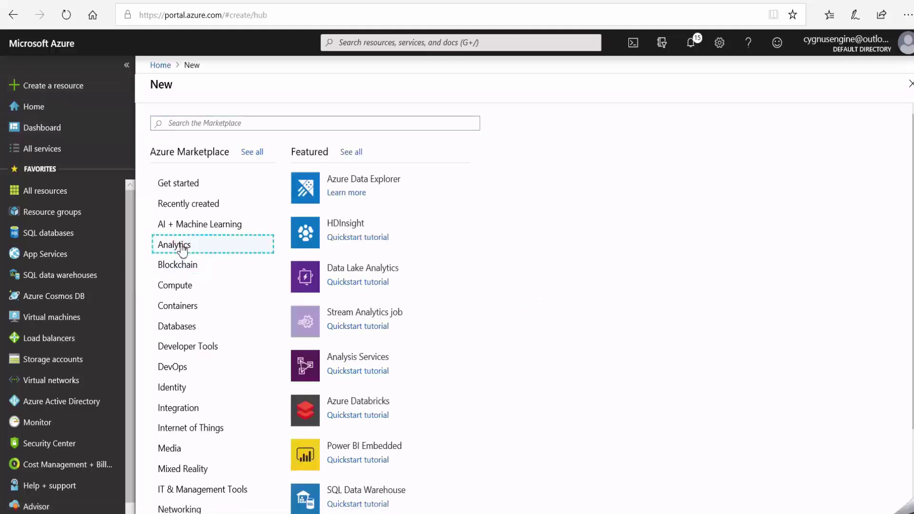
pyautogui.click(358, 314)
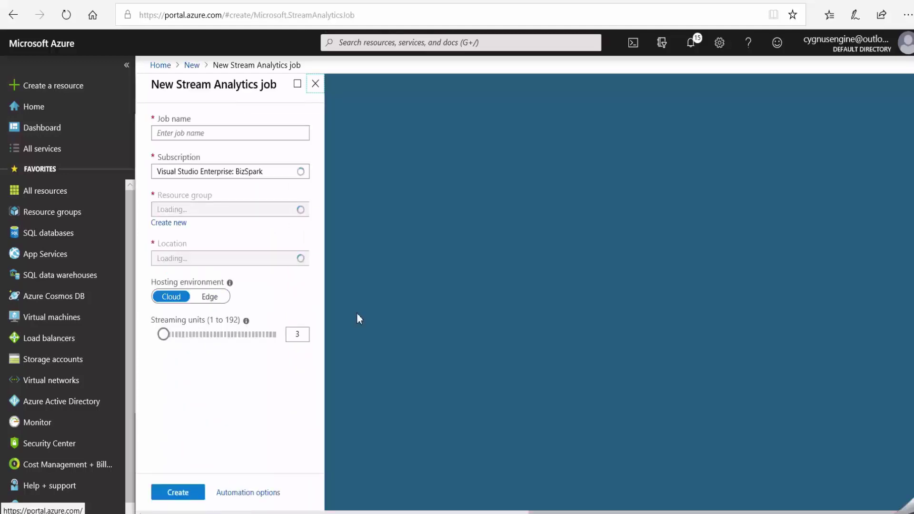
pyautogui.click(167, 136)
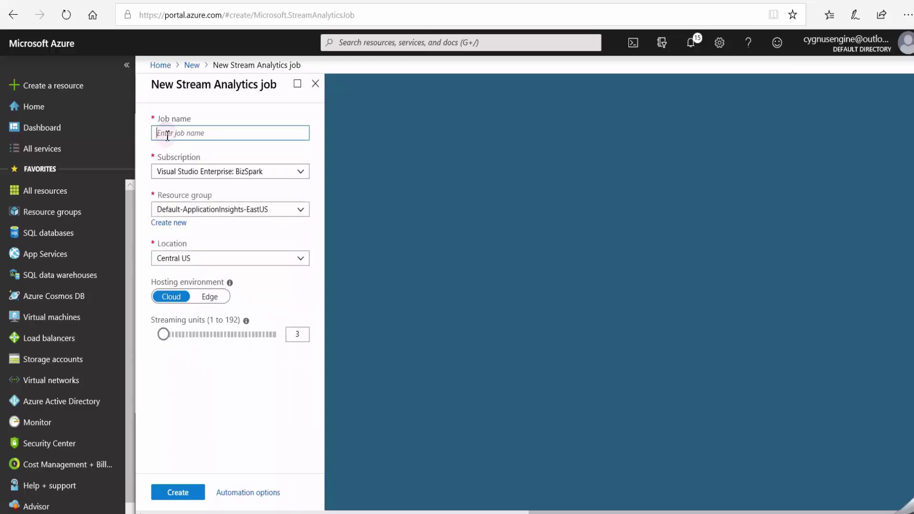
pyautogui.write('powerbianalyticsjob')
pyautogui.click(178, 493)
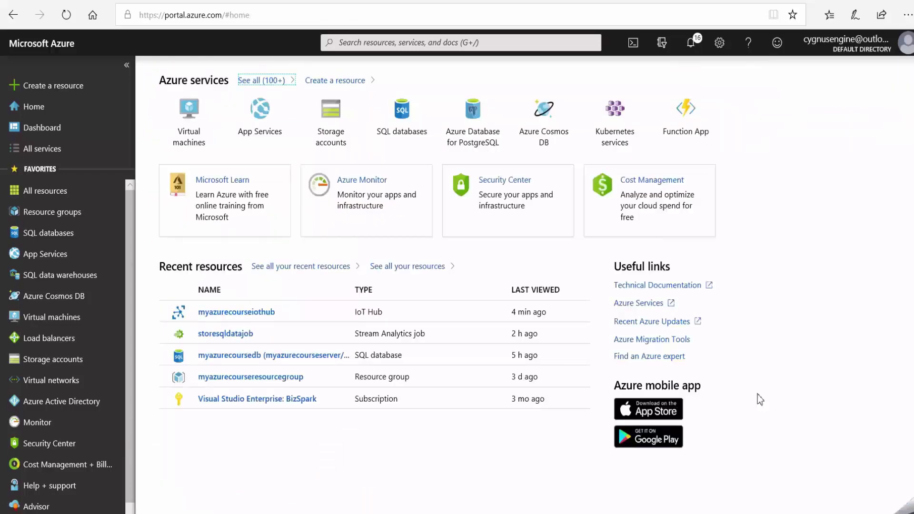
# - In the powerbianalyticsjob resource, start a new IoT Hub stream input with the alias FromEpicController
pyautogui.click(50, 193)
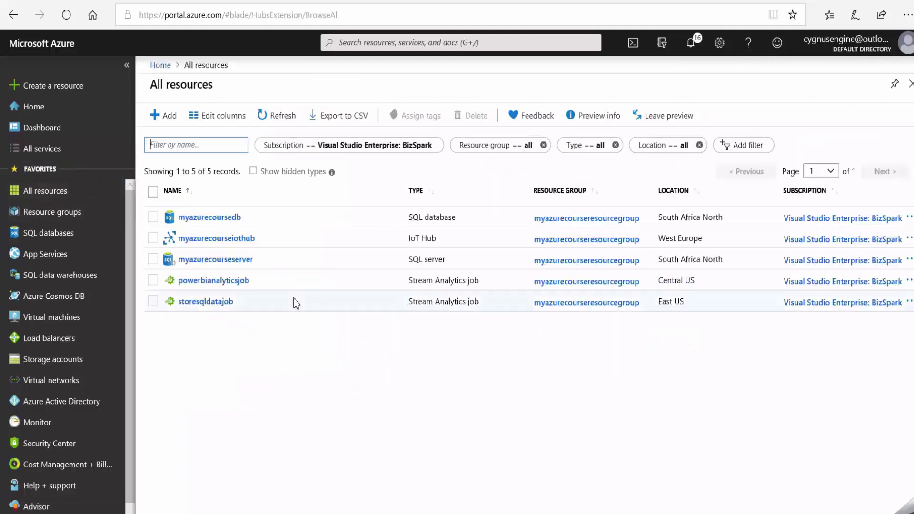
pyautogui.click(212, 282)
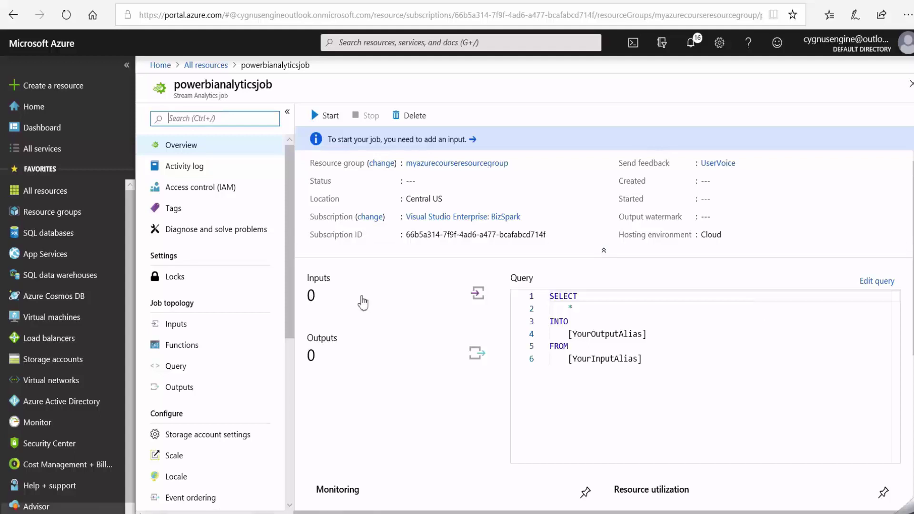
pyautogui.click(389, 290)
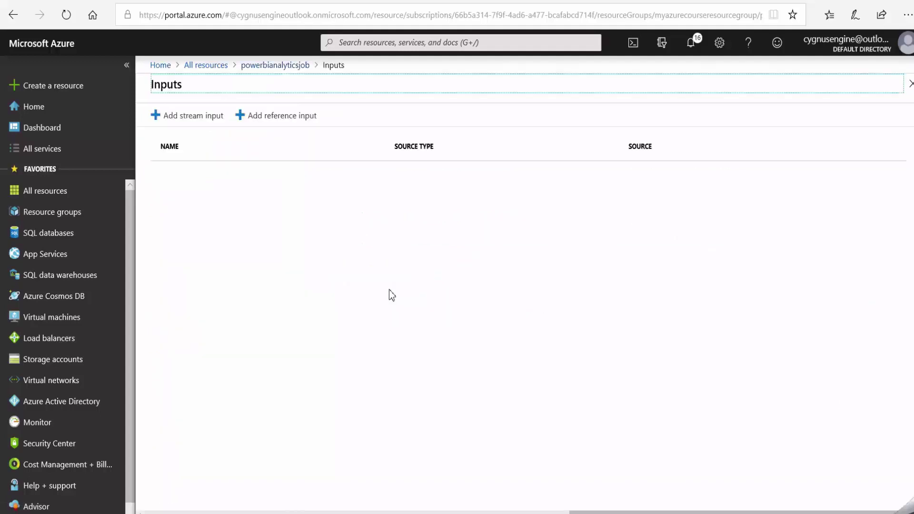
pyautogui.click(194, 119)
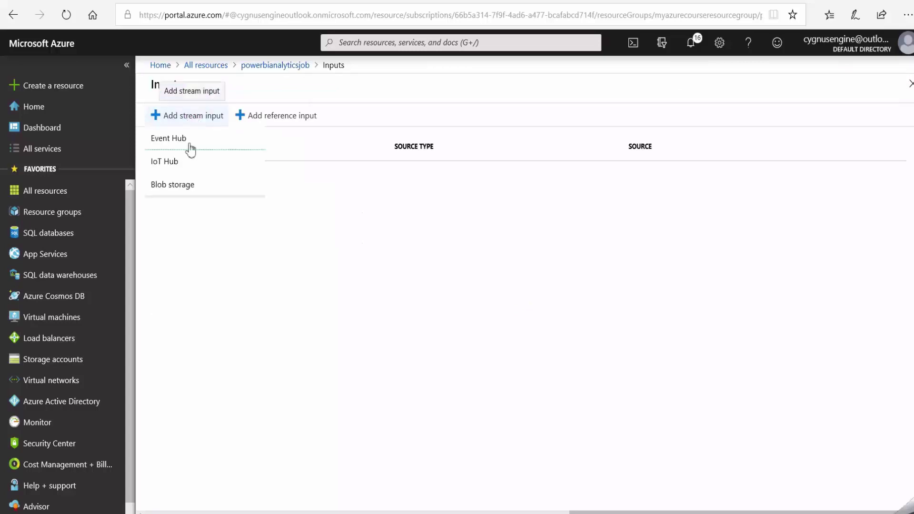
pyautogui.click(185, 162)
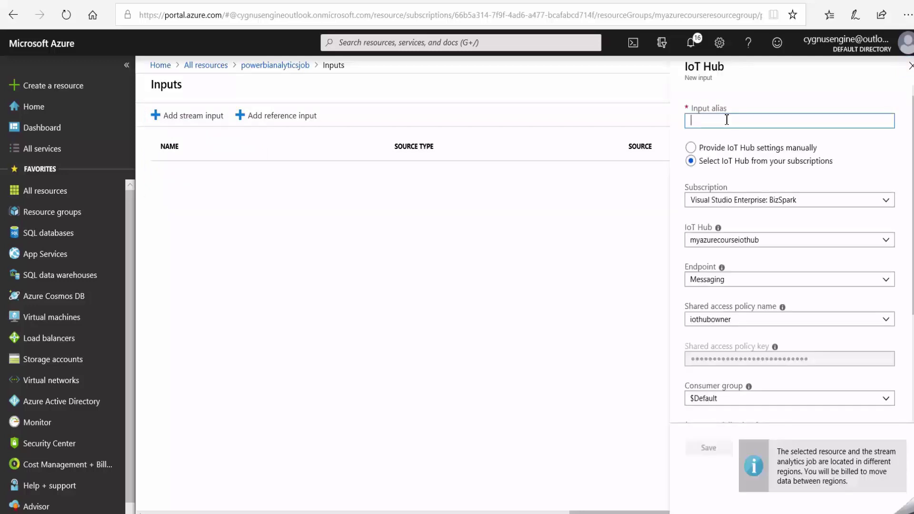
pyautogui.write('Fro')
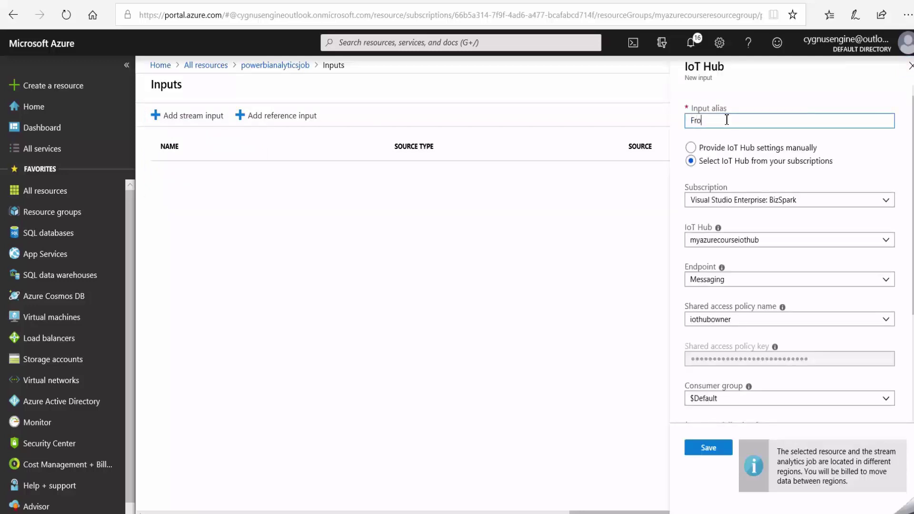
pyautogui.write('mEpicController')
# - Set the stream input's consumer group to powerbiconsumergroup and save the input
pyautogui.scroll(-2, 808, 296)
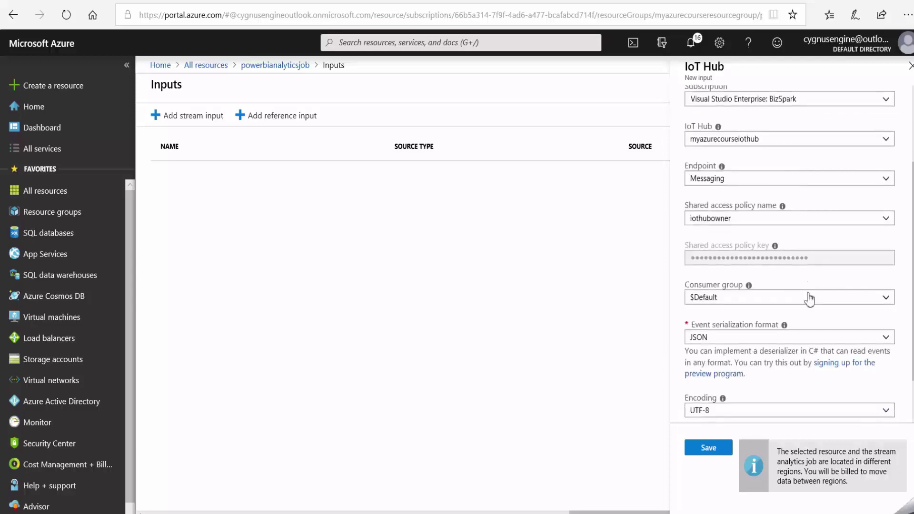
pyautogui.click(887, 300)
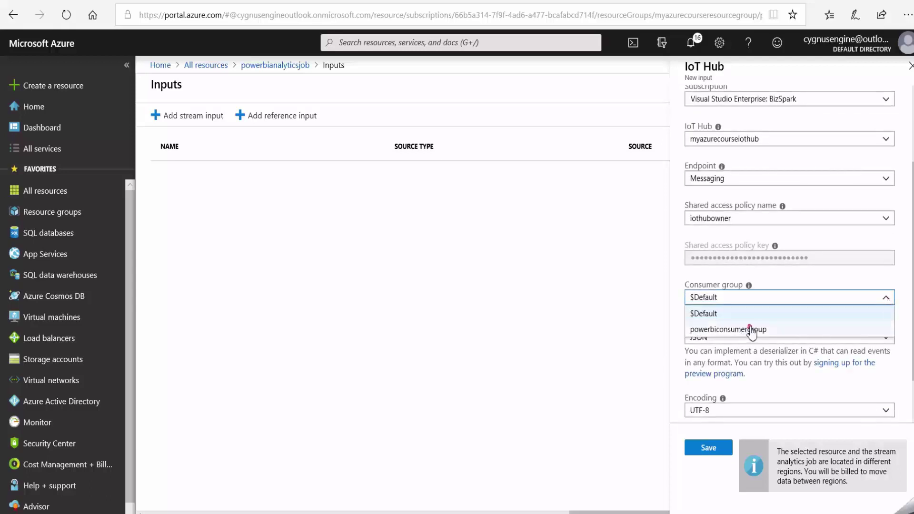
pyautogui.click(788, 330)
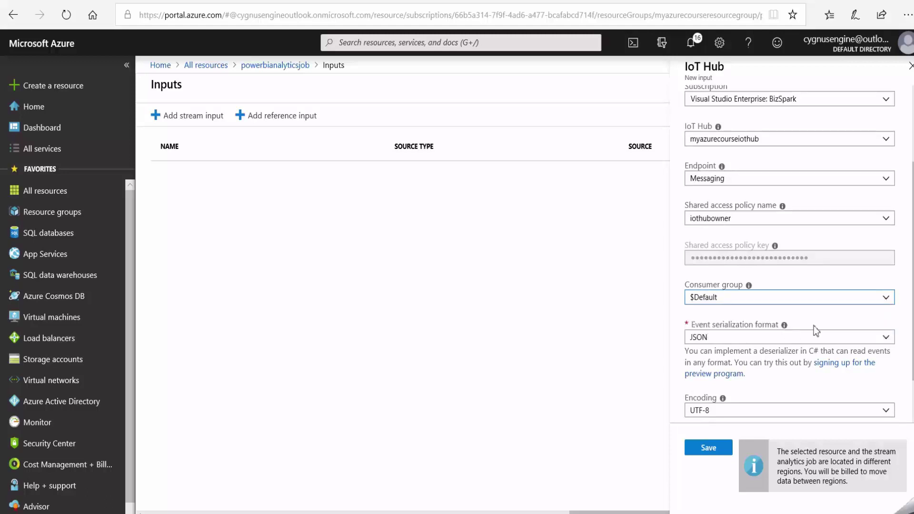
pyautogui.scroll(-1, 817, 326)
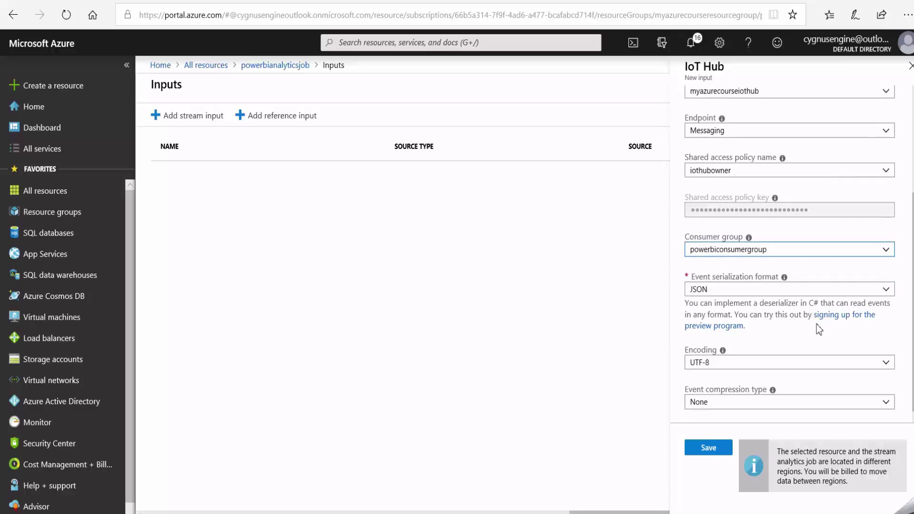
pyautogui.scroll(3, 817, 328)
pyautogui.scroll(-3, 817, 327)
pyautogui.click(708, 448)
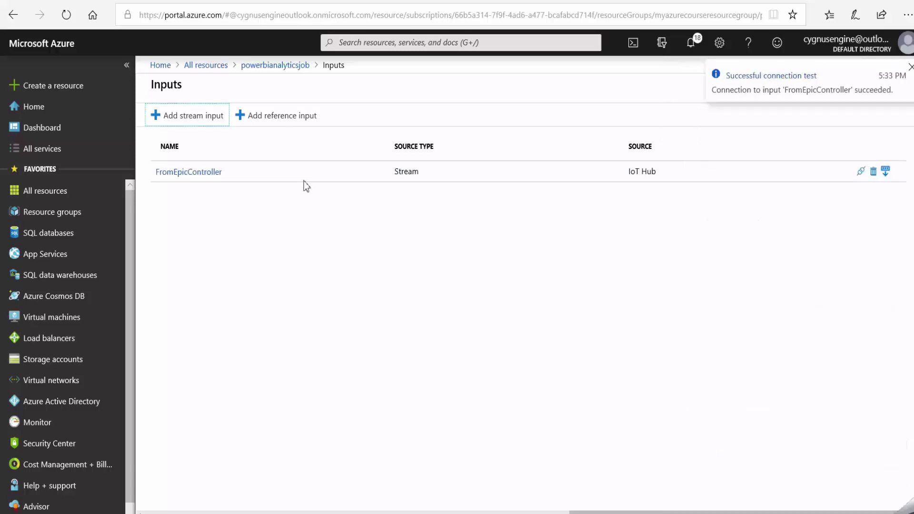
# - Start a new Power BI output for powerbianalyticsjob with the alias ToPowerBI
pyautogui.click(277, 66)
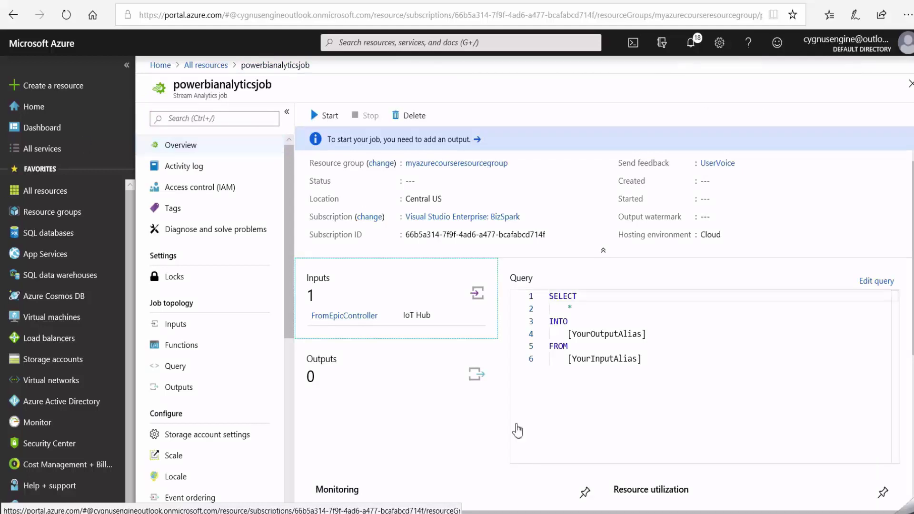
pyautogui.click(386, 374)
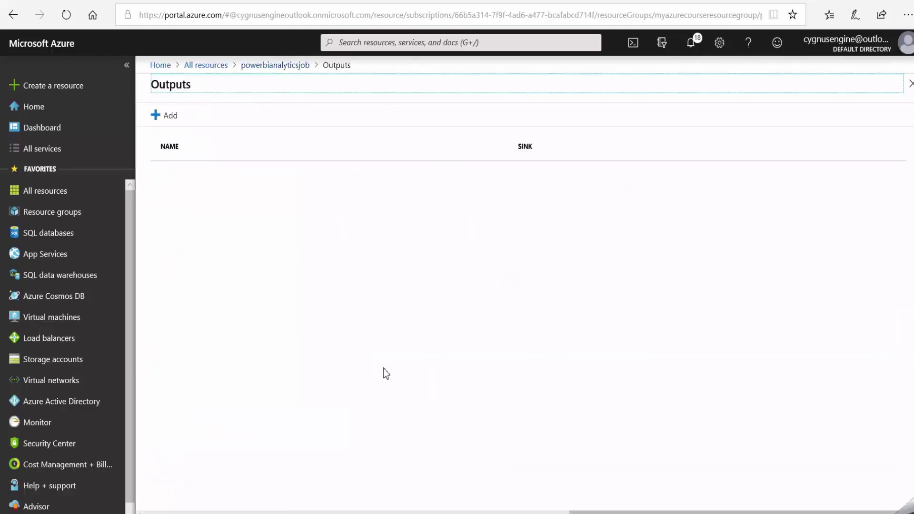
pyautogui.click(167, 116)
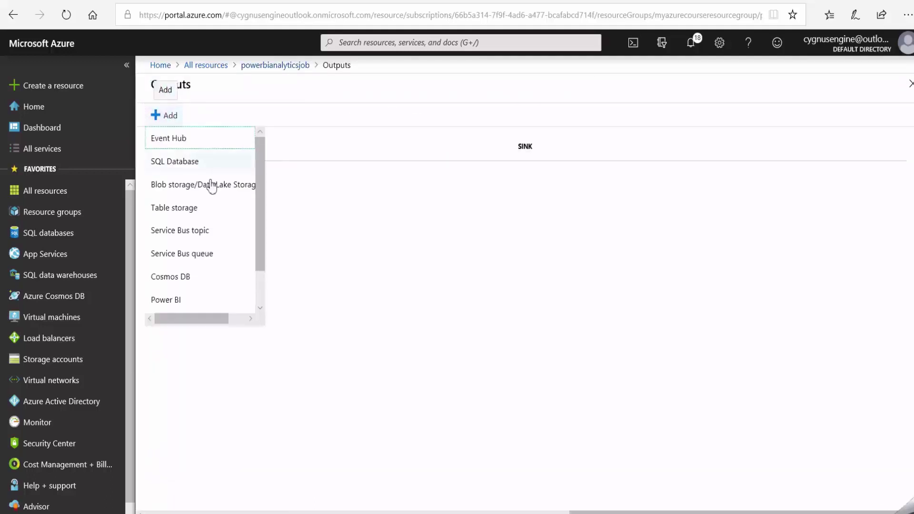
pyautogui.scroll(-1, 183, 295)
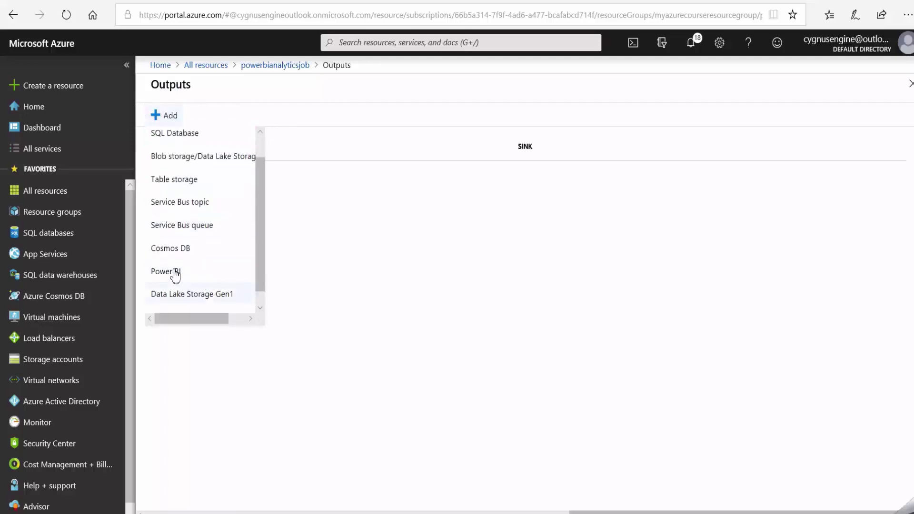
pyautogui.click(177, 272)
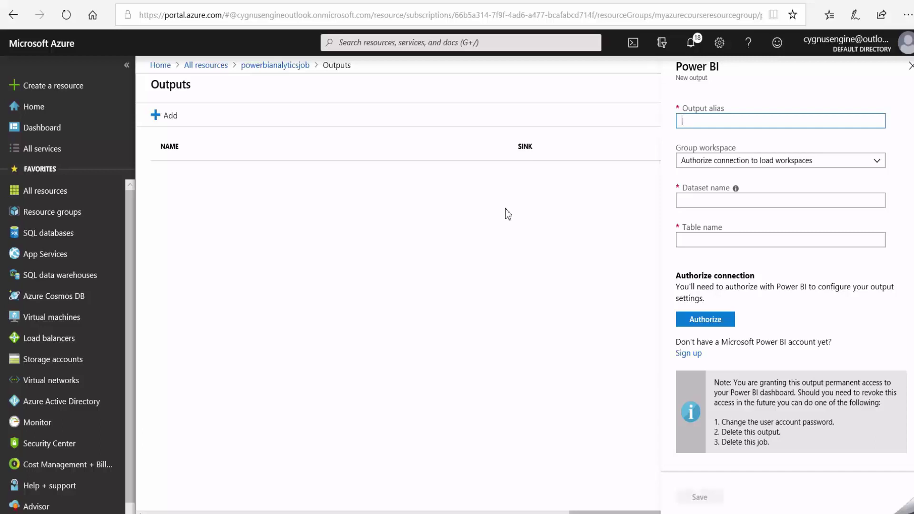
pyautogui.write('ToPowerBI')
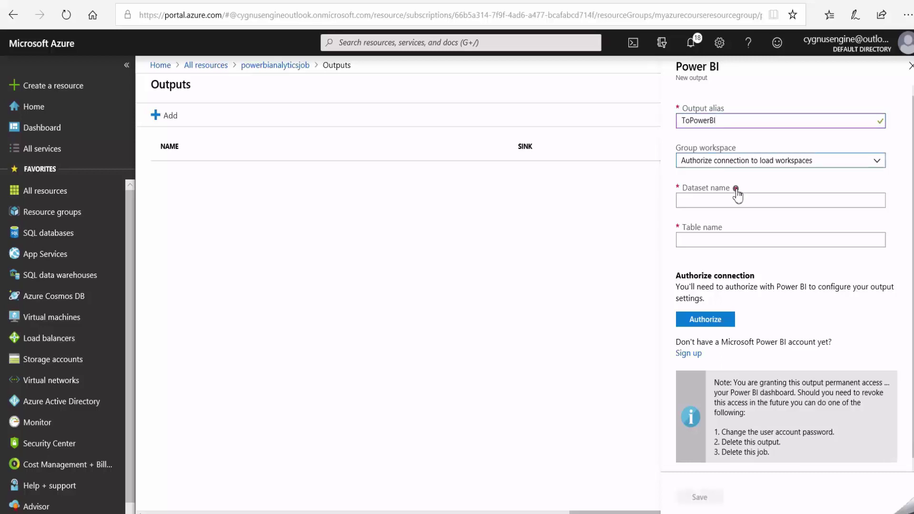
# - Name the Power BI output's dataset streamanalyticsdataset and its table TemperatureData
pyautogui.moveTo(736, 189)
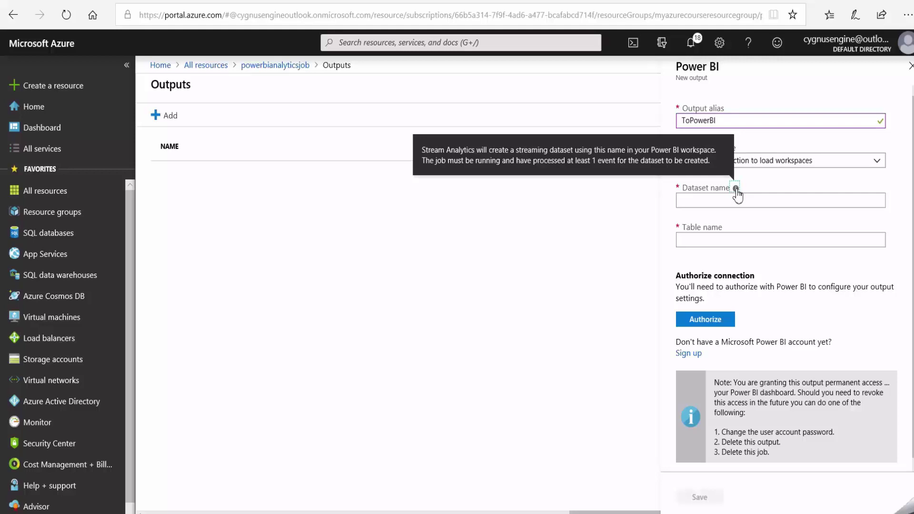
pyautogui.click(700, 202)
pyautogui.write('streamanalytics')
pyautogui.write('da')
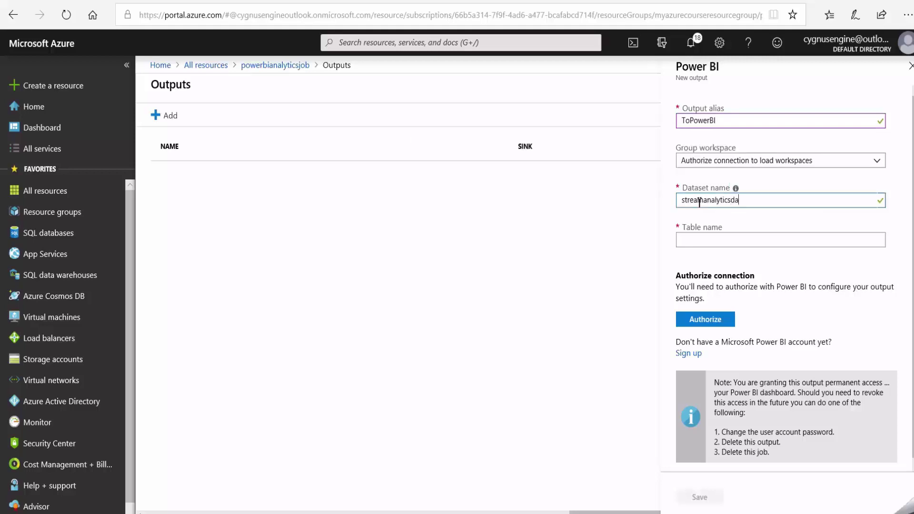
pyautogui.write('taset')
pyautogui.click(704, 238)
pyautogui.write('TemperatureData')
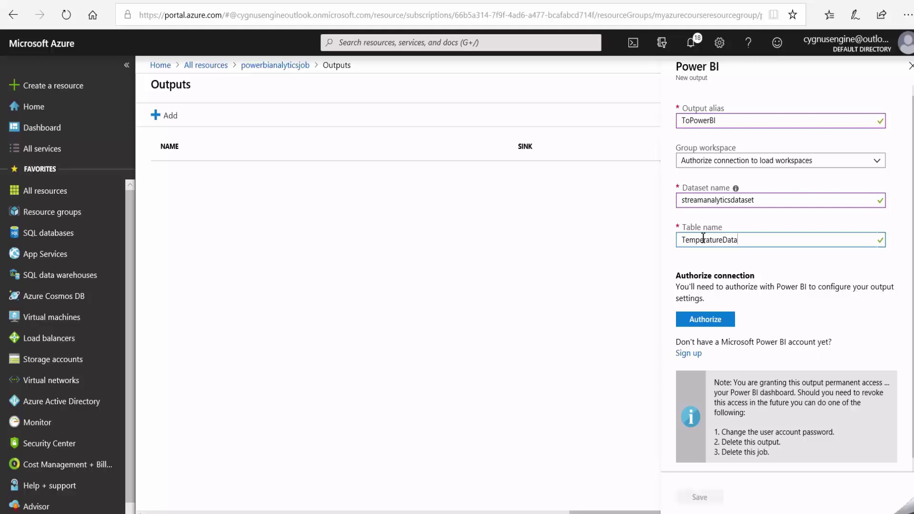
# - Authorize the Power BI connection, save the output with streamanalyticsworkspace as its group workspace, and return to the job overview
pyautogui.click(714, 321)
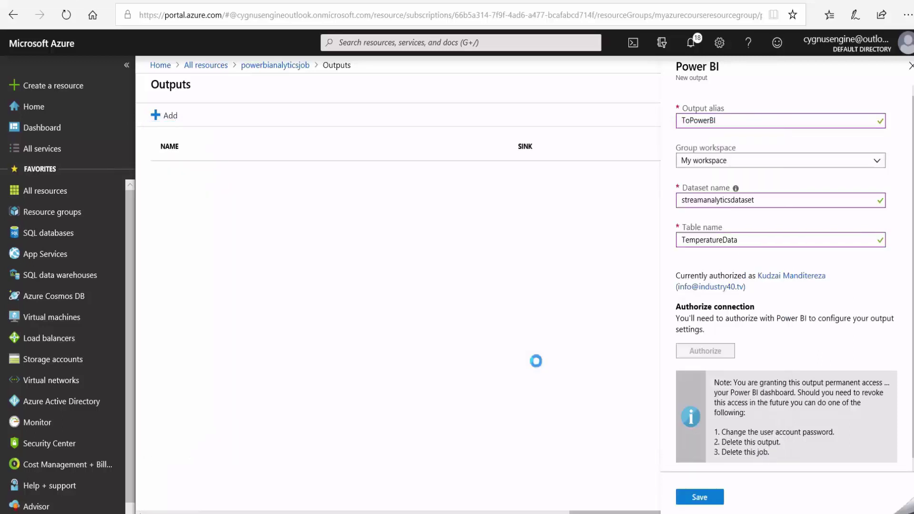
pyautogui.click(881, 165)
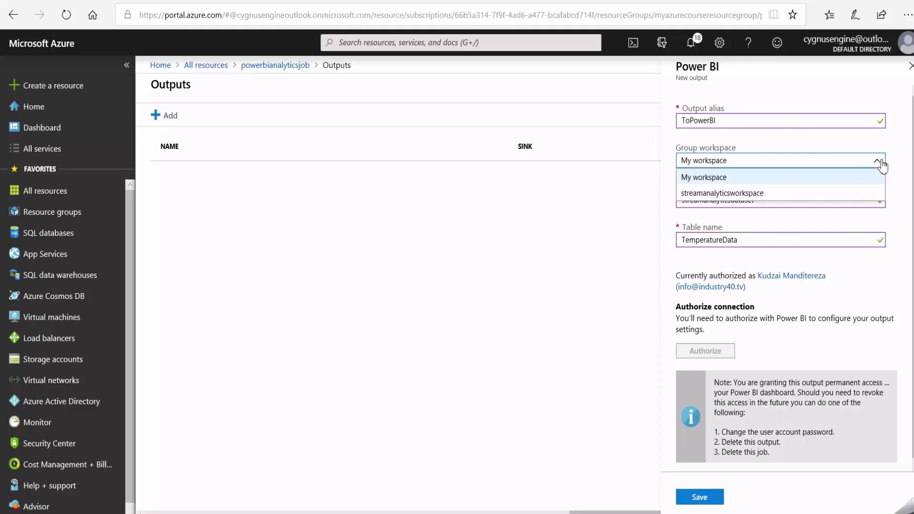
pyautogui.click(746, 195)
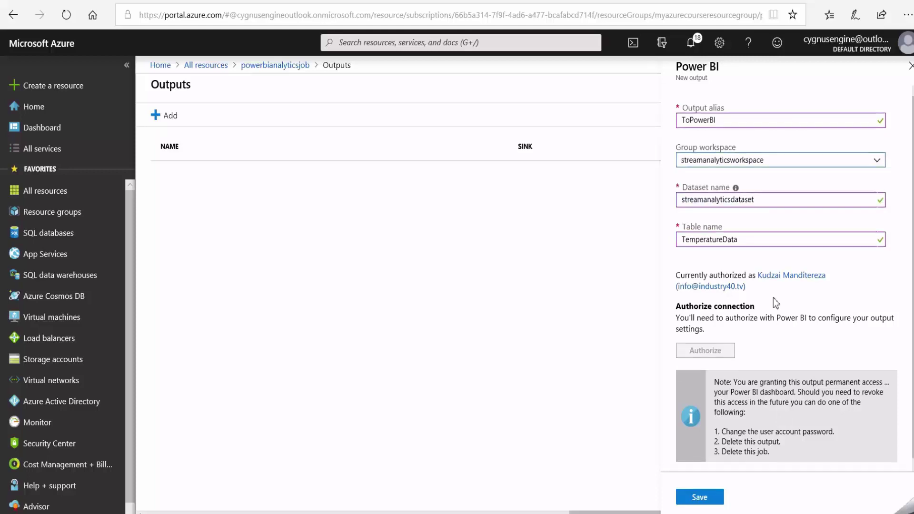
pyautogui.click(701, 500)
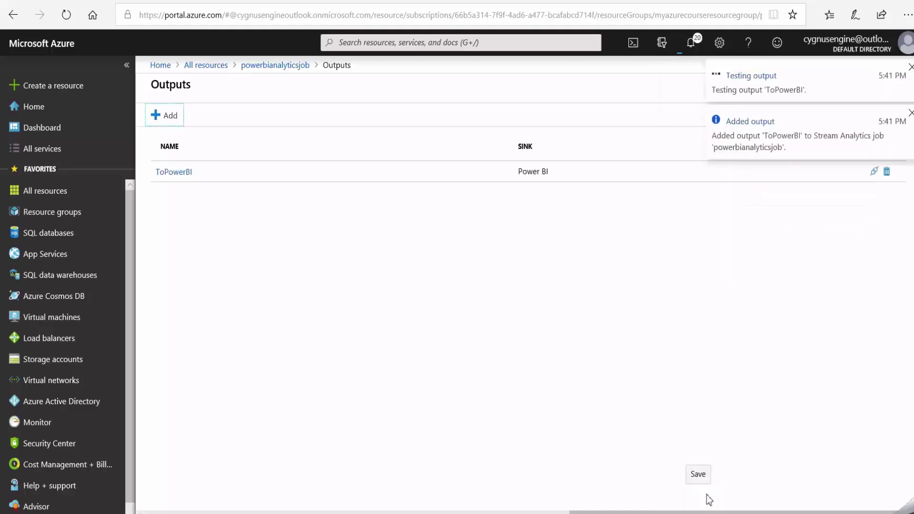
pyautogui.click(281, 69)
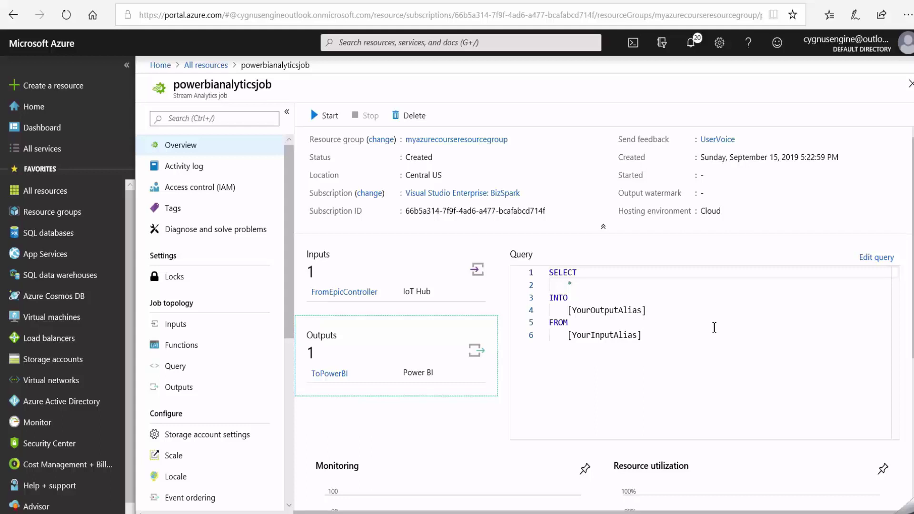
# - Replace the job query with an AnomalyDetectionStep using AnomalyDetection_SpikeAndDip(temperature, 99, 500, 'spikesanddips') over 120 seconds on FromEpicController, sending time, temperature, IsAnomaly and Score into ToPowerBI
pyautogui.click(874, 257)
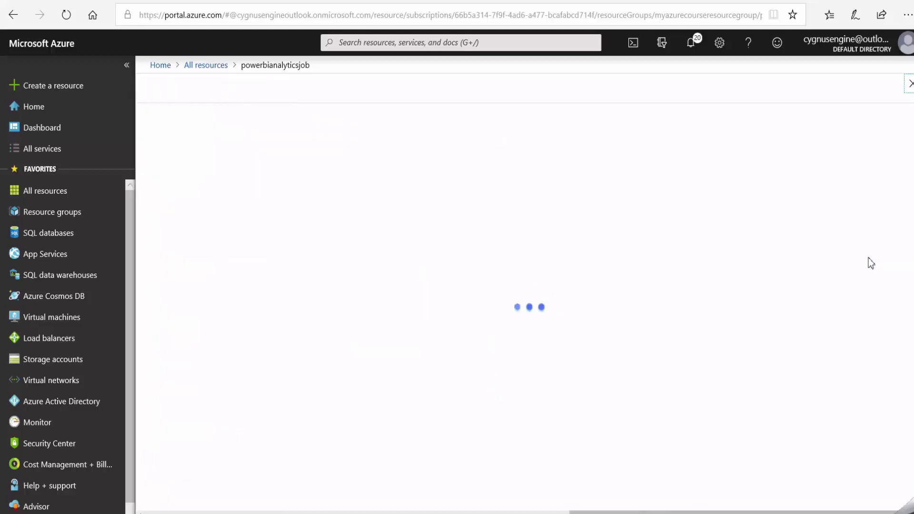
pyautogui.moveTo(456, 247); pyautogui.dragTo(356, 181)
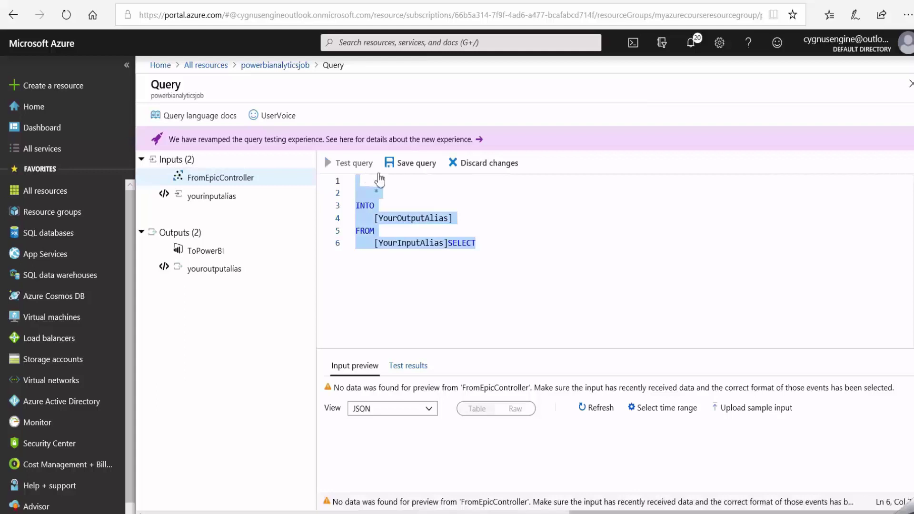
pyautogui.press('BackSpace')
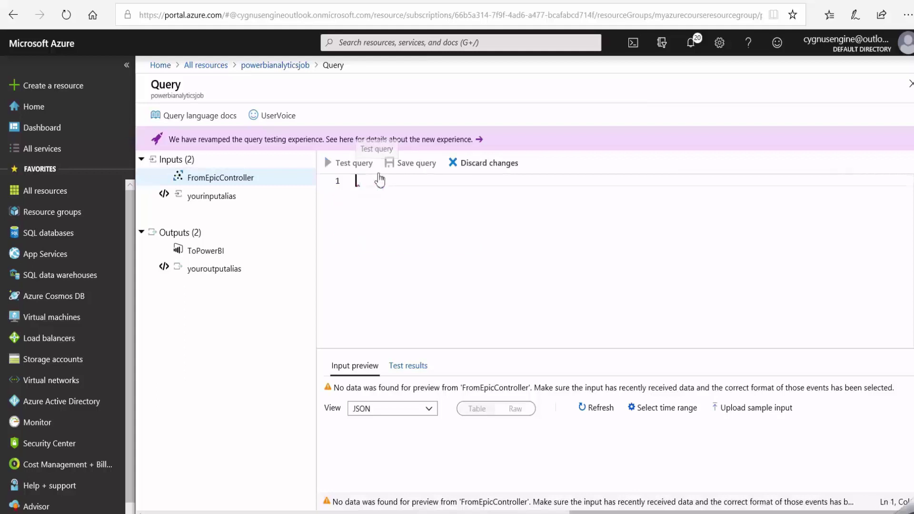
pyautogui.write("WITH AnomalyDetectionStep AS ( SELECT EVENTENQUEUEDUTCTIME AS time, temperature, AnomalyDetection_SpikeAndDip(temperature, 99, 500, 'spikesanddips') OVER(LIMIT DURATION(second, 120)) AS SpikeAndDipScores FROM FromEpicController ) SELECT time, temperature, CAST(GetRecordPropertyValue(SpikeAndDipScores, 'IsAnomaly') AS bigint) AS IsAnomaly, CAST(GetRecordPropertyValue(SpikeAndDipScores, 'Score') AS float) AS Score INTO ToPowerBI FROM AnomalyDetectionStep")
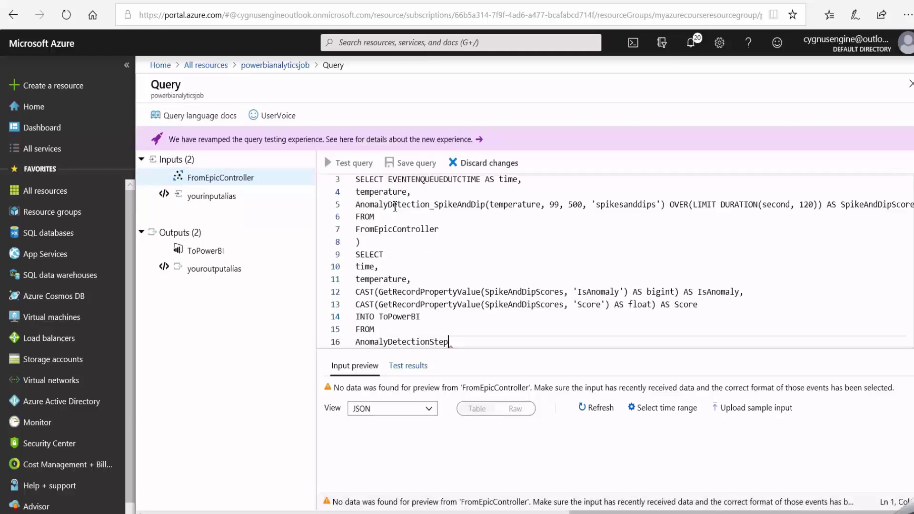
pyautogui.scroll(1, 412, 230)
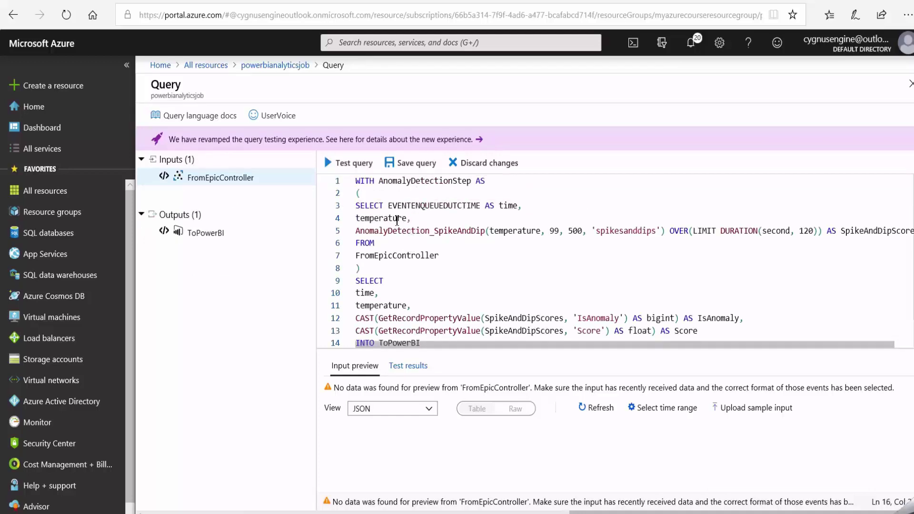
# - Examine the query's AnomalyDetectionStep: the selected time and temperature fields and the arguments of the AnomalyDetection_SpikeAndDip function
pyautogui.moveTo(411, 218); pyautogui.dragTo(356, 206)
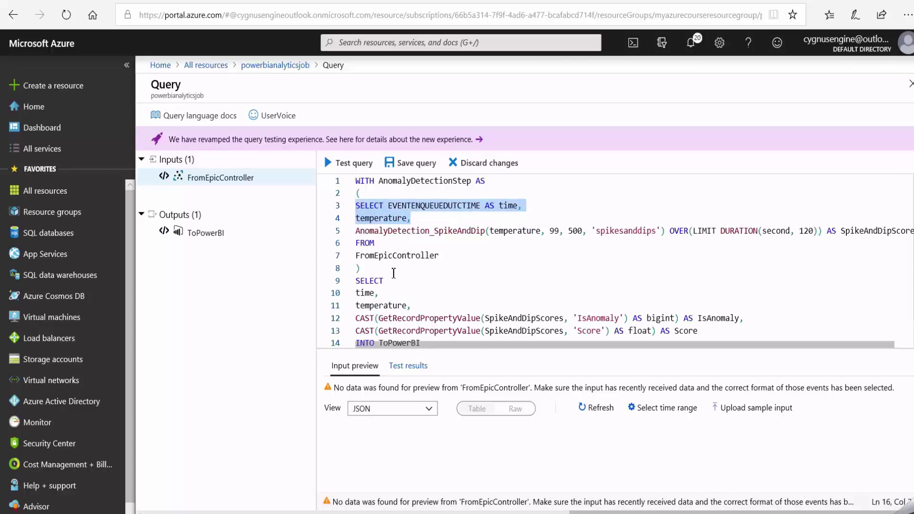
pyautogui.click(356, 231)
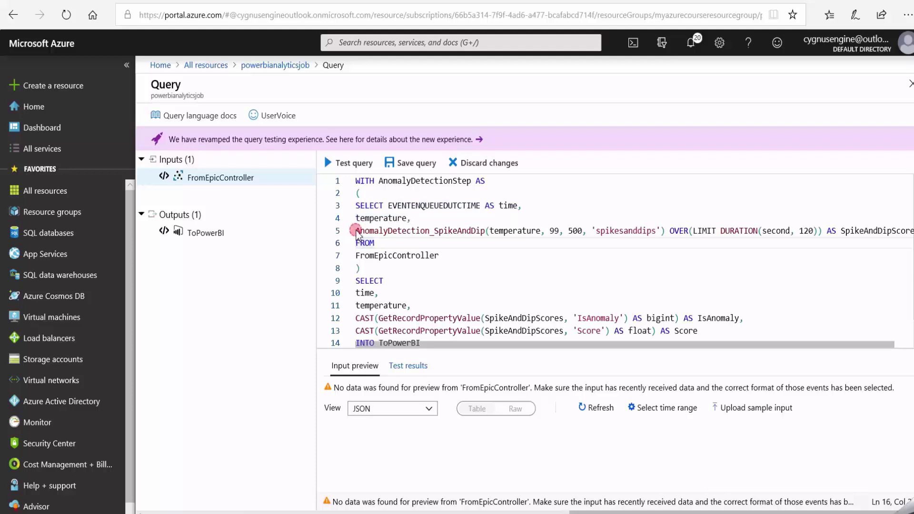
pyautogui.keyDown('shift'); pyautogui.click(538, 231); pyautogui.keyUp('shift')
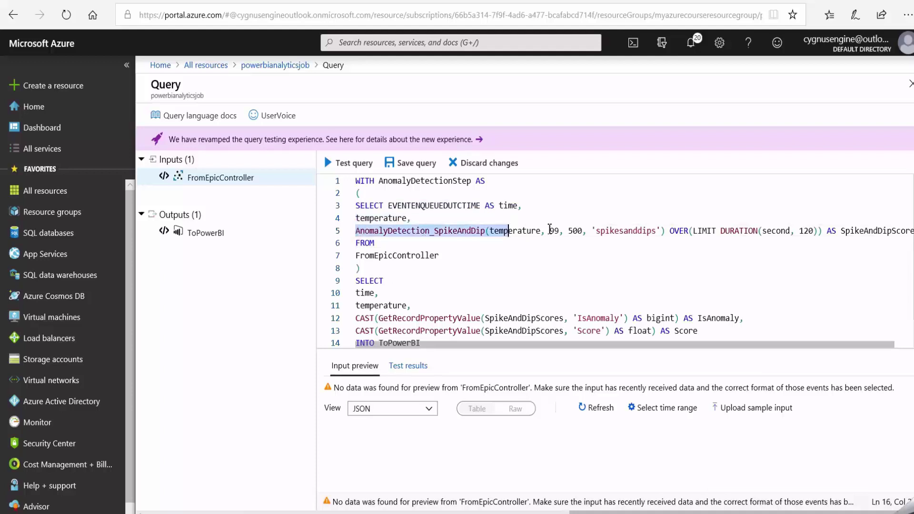
pyautogui.moveTo(671, 226); pyautogui.dragTo(713, 231)
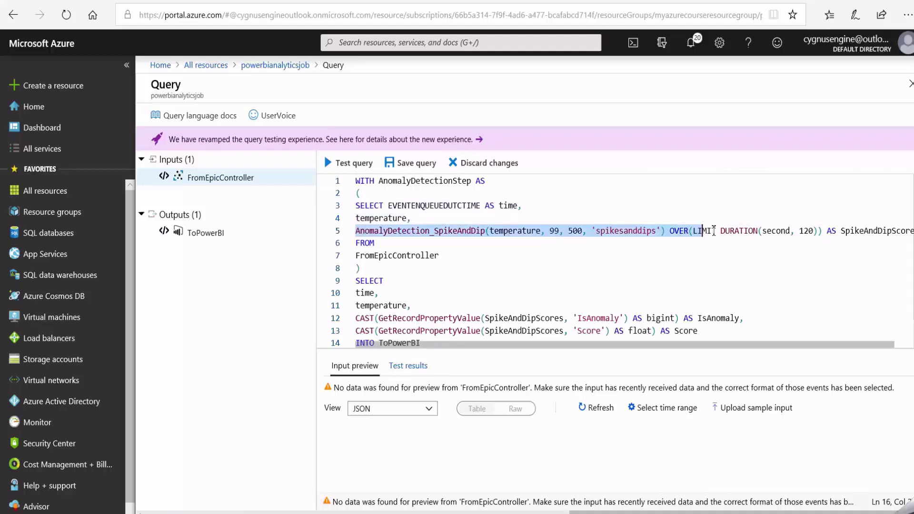
pyautogui.click(710, 241)
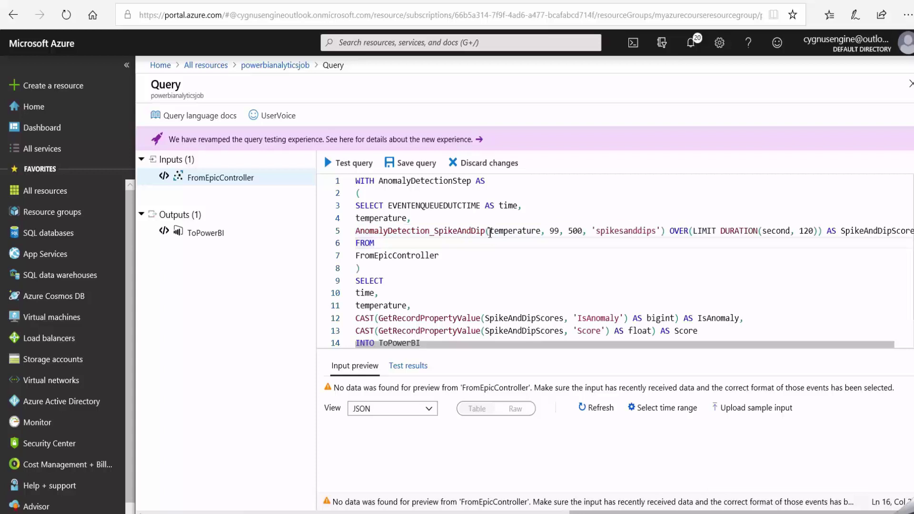
pyautogui.moveTo(490, 231); pyautogui.dragTo(542, 233)
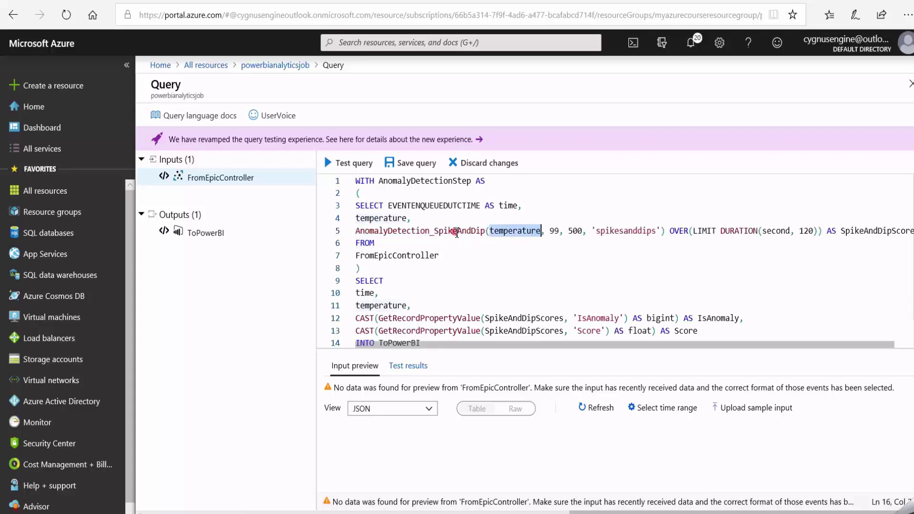
pyautogui.click(556, 232)
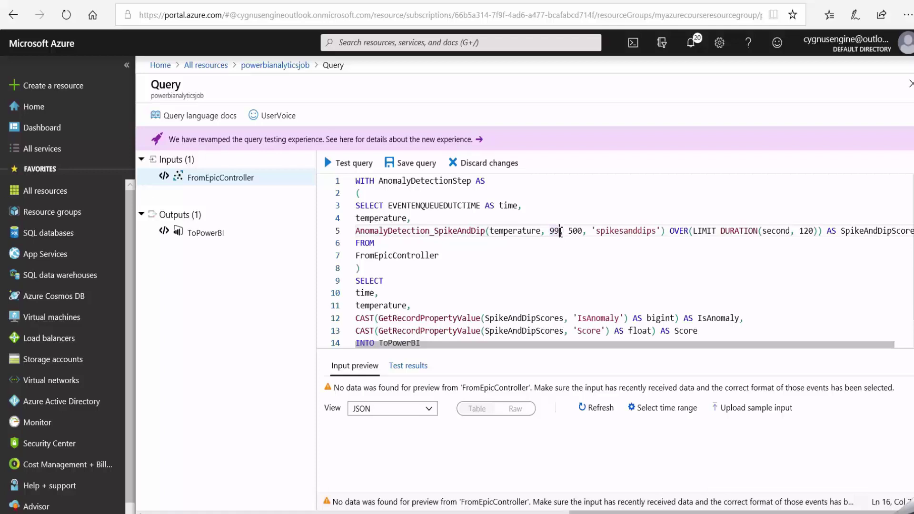
pyautogui.click(577, 234)
pyautogui.click(548, 231)
# - Examine the query's final SELECT: the time and temperature fields, the two CAST expressions and the ToPowerBI target
pyautogui.scroll(-2, 549, 230)
pyautogui.click(408, 272)
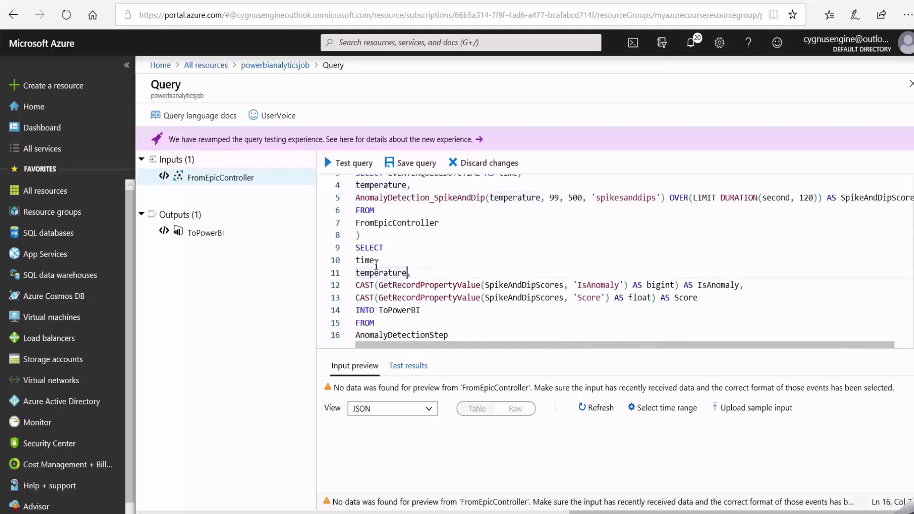
pyautogui.moveTo(356, 260); pyautogui.dragTo(411, 273)
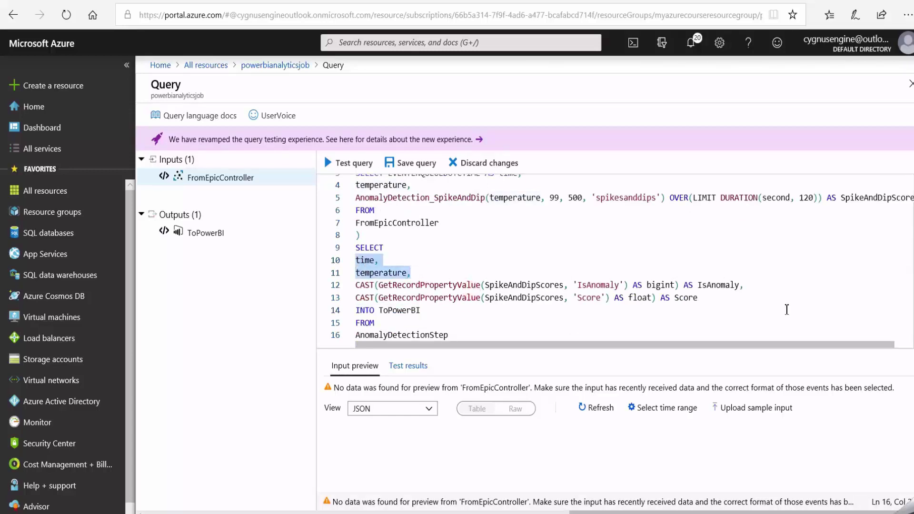
pyautogui.moveTo(754, 287); pyautogui.dragTo(357, 284)
pyautogui.hotkey('ctrl', 'shift', 'End')
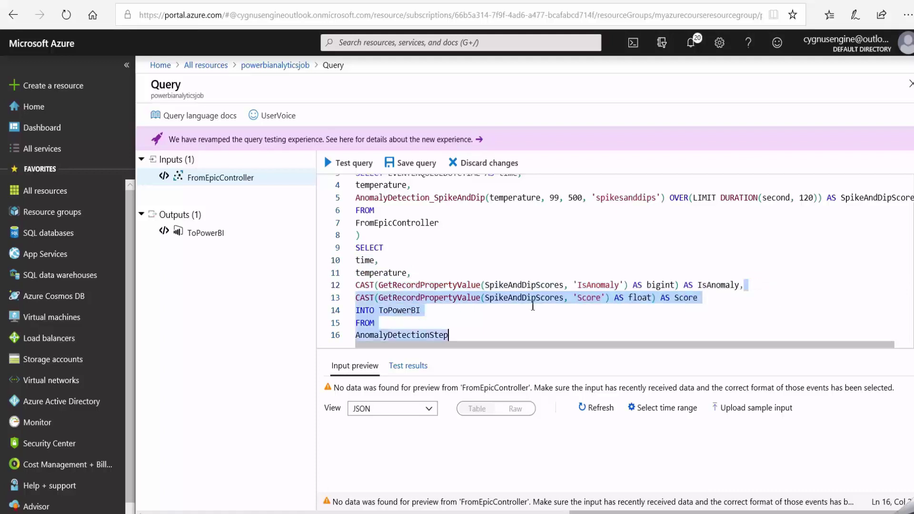
pyautogui.click(557, 272)
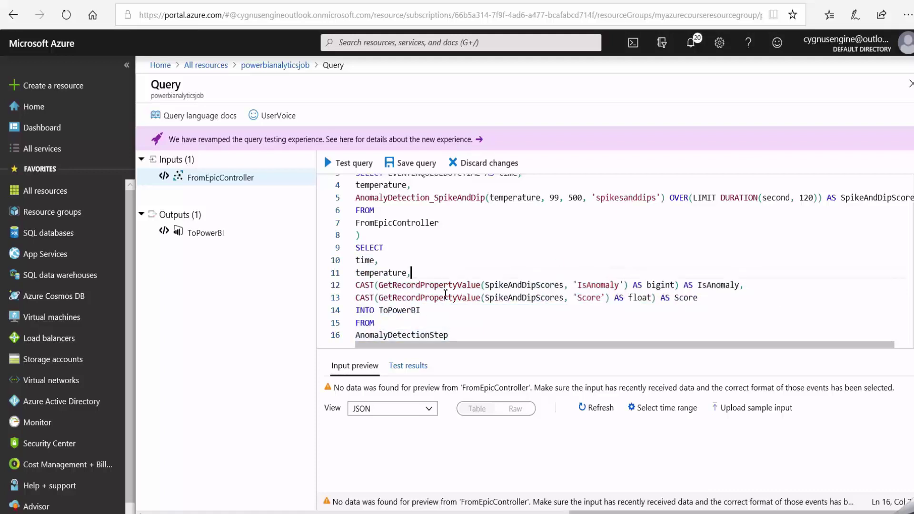
pyautogui.moveTo(424, 310); pyautogui.dragTo(378, 312)
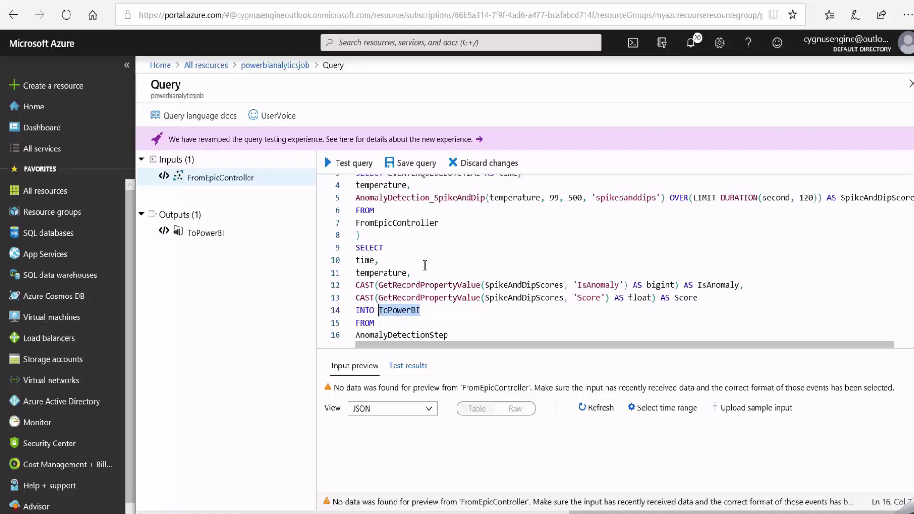
pyautogui.scroll(1, 425, 265)
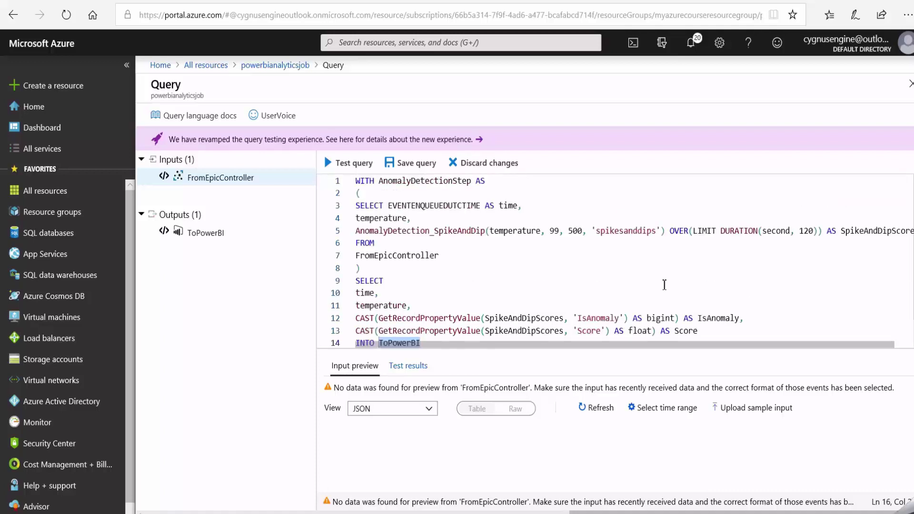
# - Save the query, return to the powerbianalyticsjob overview and start the job
pyautogui.click(415, 166)
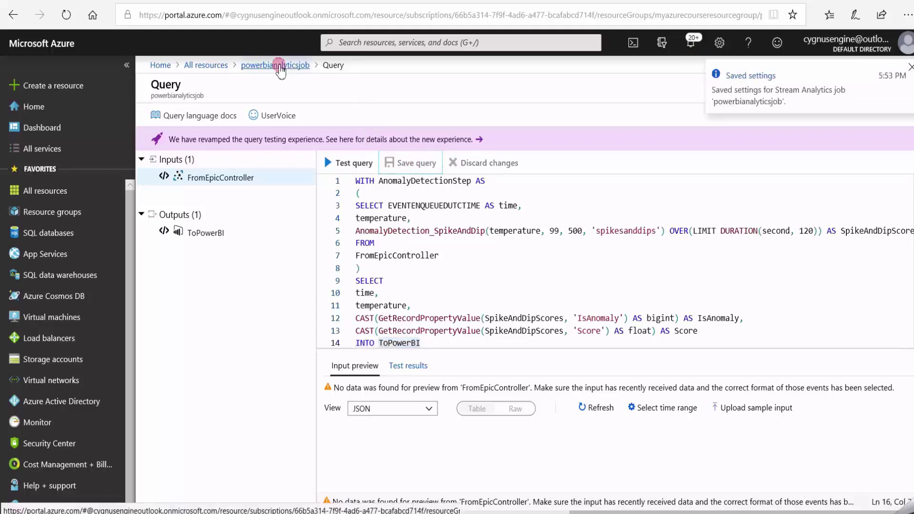
pyautogui.click(281, 71)
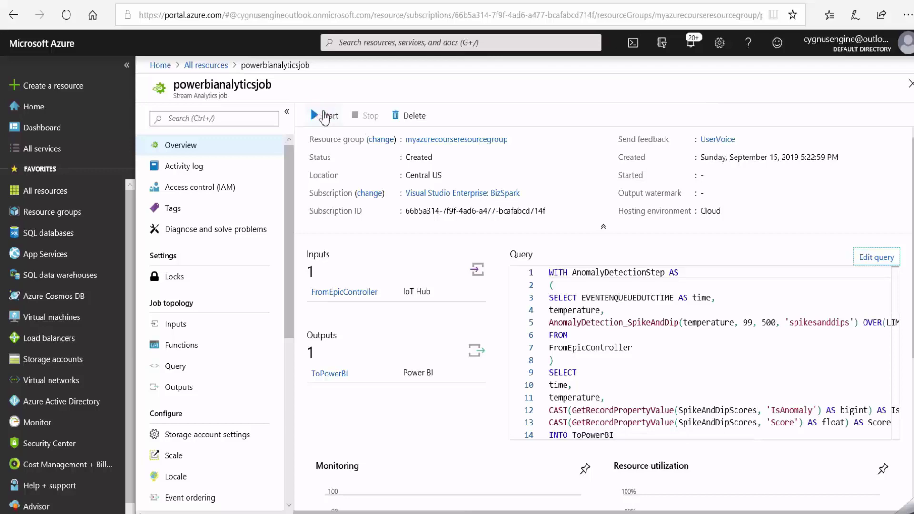
pyautogui.click(325, 116)
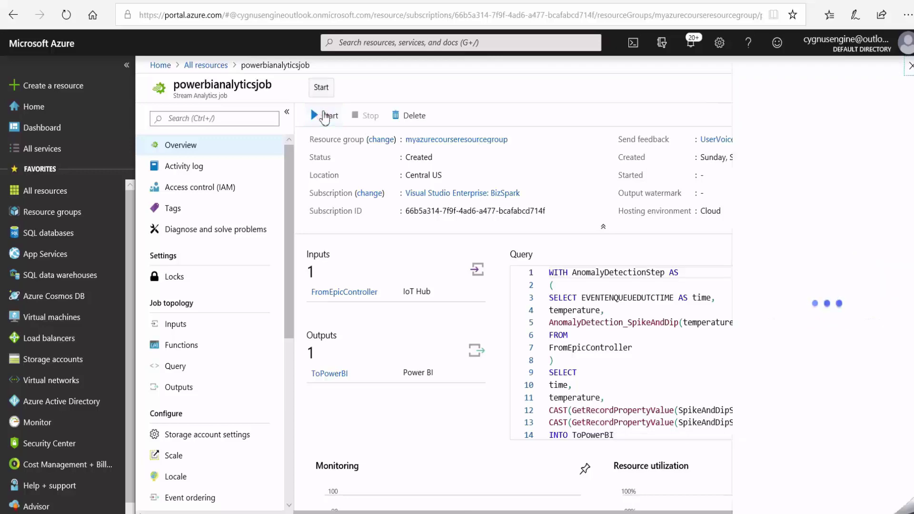
pyautogui.click(701, 500)
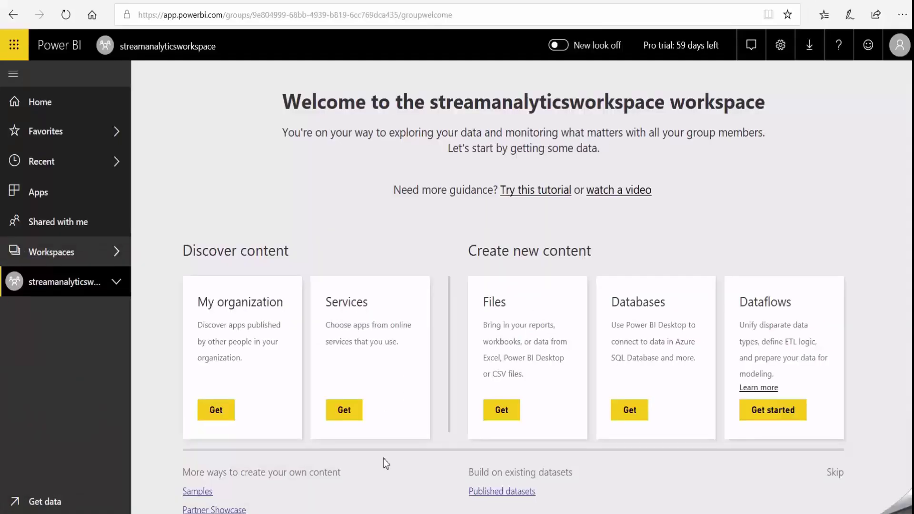
# - Switch to Power BI and open the dataset list of streamanalyticsworkspace
pyautogui.click(117, 254)
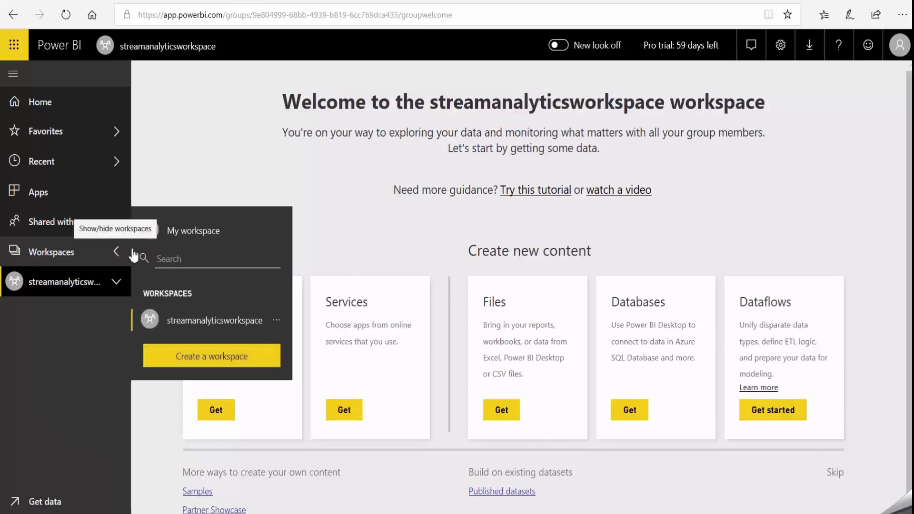
pyautogui.click(210, 324)
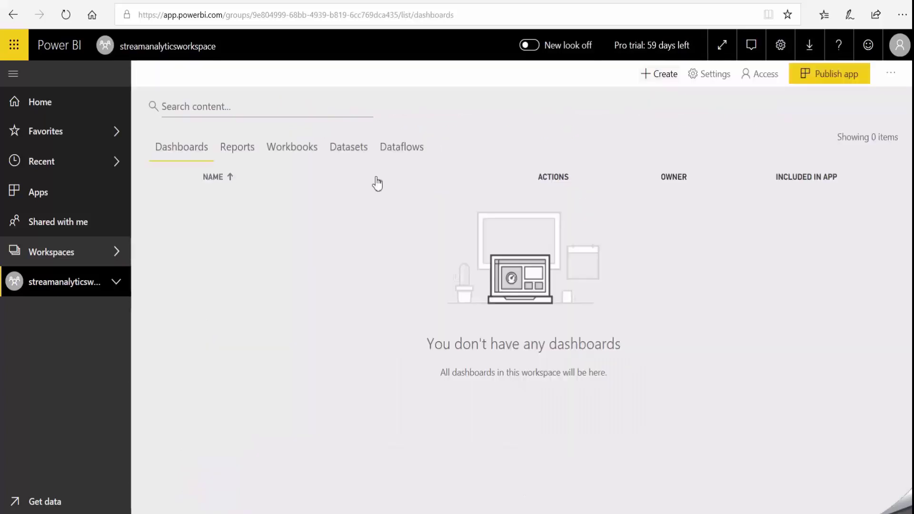
pyautogui.click(348, 148)
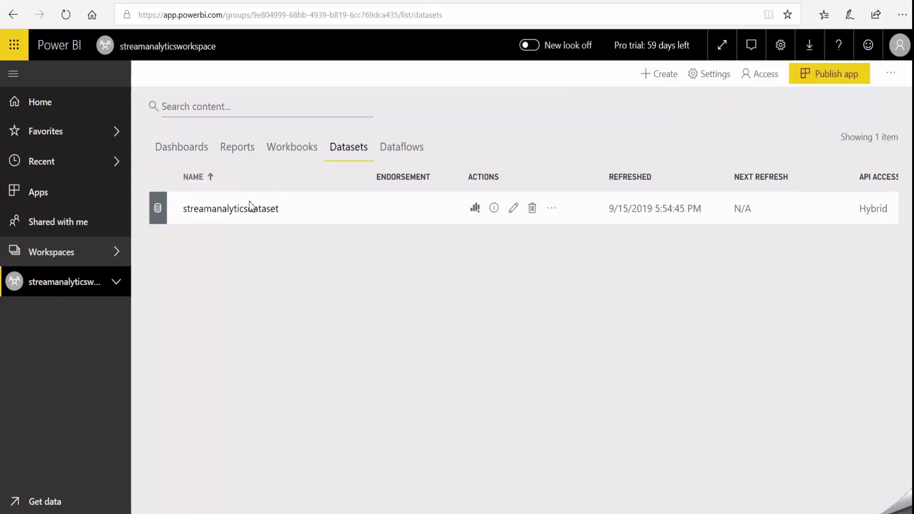
# - Create a dashboard named Temperature Dashboard in streamanalyticsworkspace
pyautogui.click(654, 74)
pyautogui.click(664, 107)
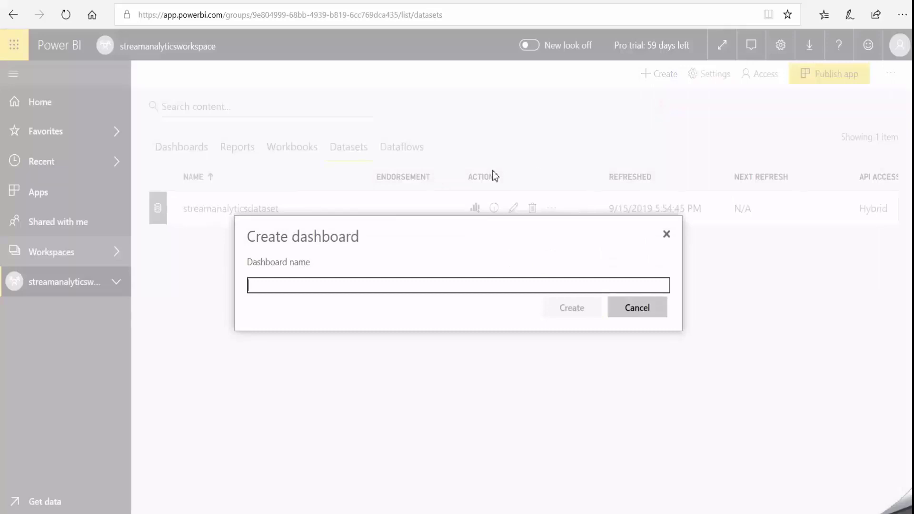
pyautogui.write('Temperature Dashboard')
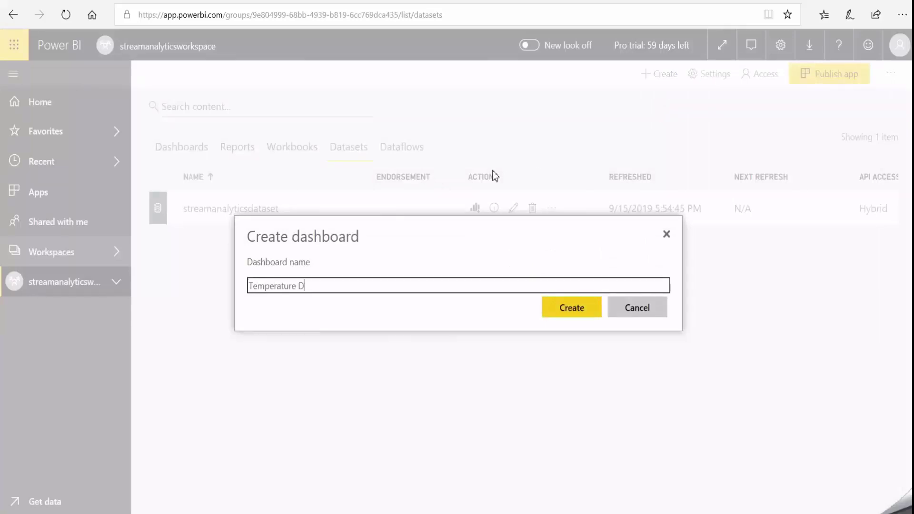
pyautogui.click(573, 309)
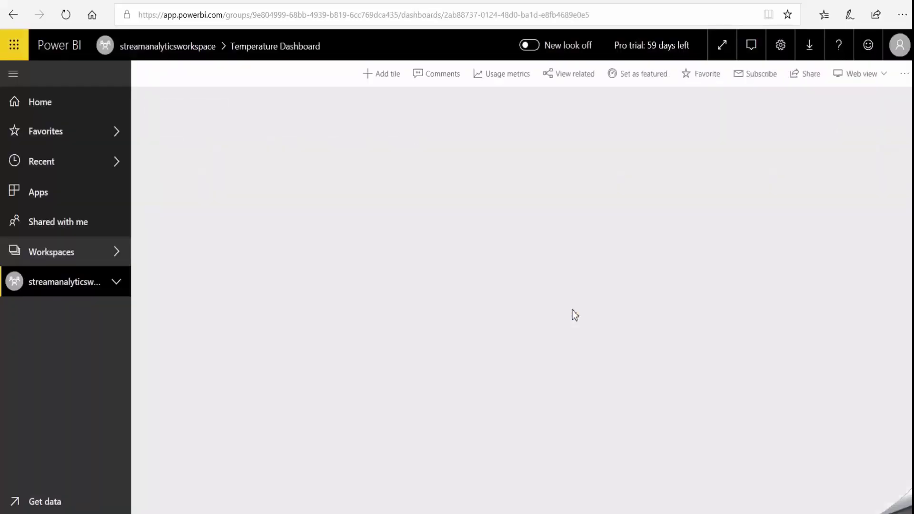
# - Add a custom streaming data tile to the dashboard, using streamanalyticsdataset as its source
pyautogui.click(379, 76)
pyautogui.scroll(-2, 653, 376)
pyautogui.click(652, 383)
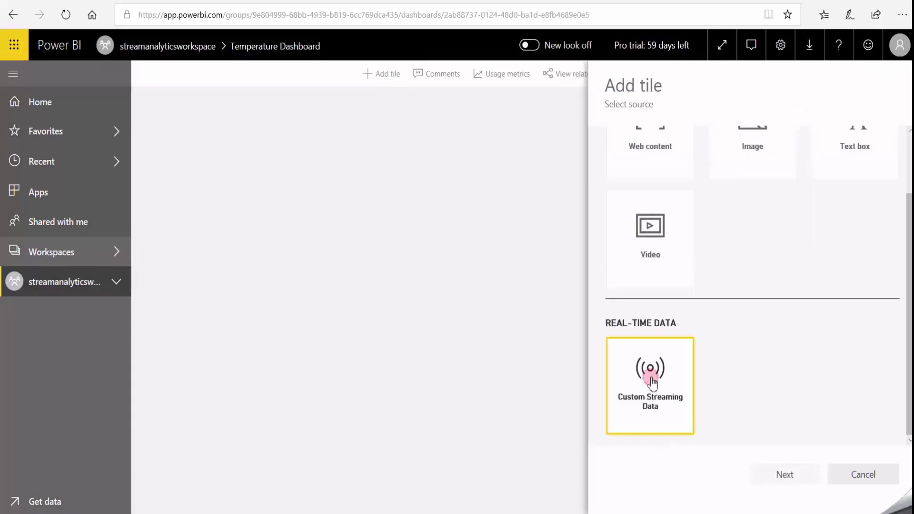
pyautogui.click(785, 475)
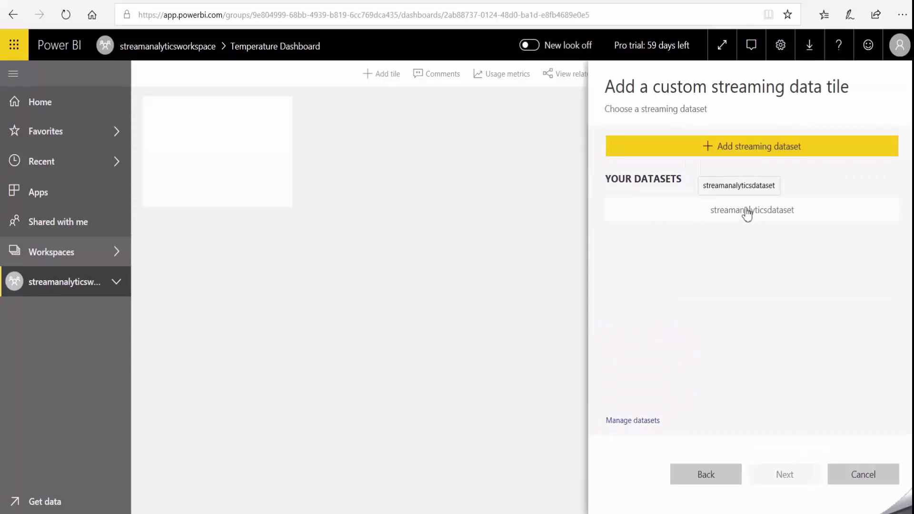
pyautogui.click(747, 212)
pyautogui.click(784, 474)
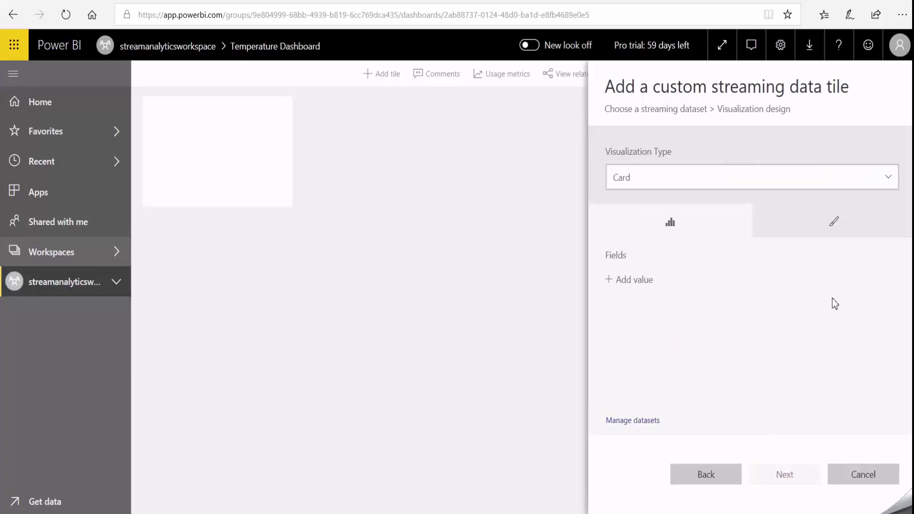
# - Set the tile's visualization type to line chart and use the time field as its axis
pyautogui.click(886, 178)
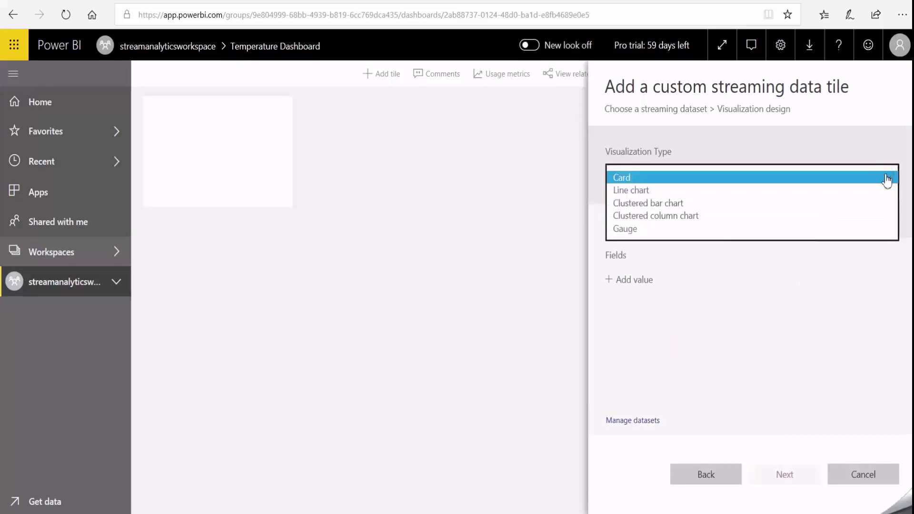
pyautogui.click(641, 190)
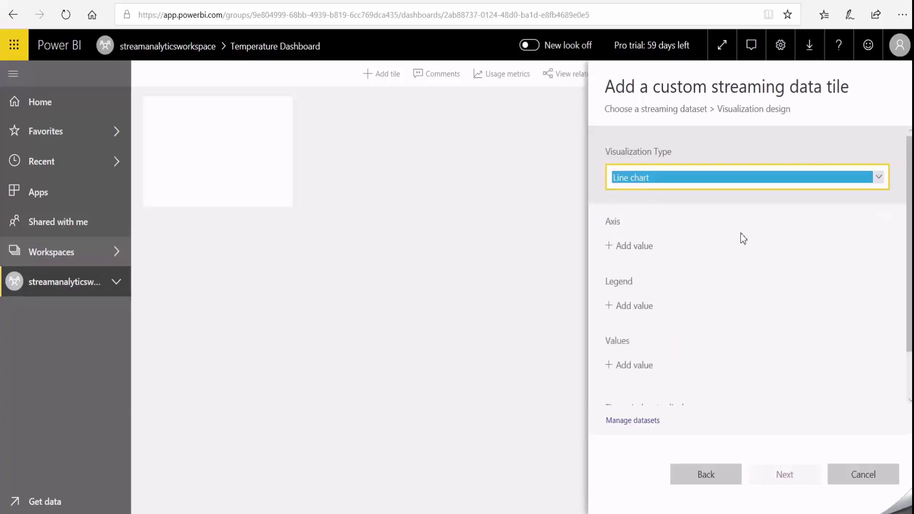
pyautogui.click(640, 246)
pyautogui.click(863, 248)
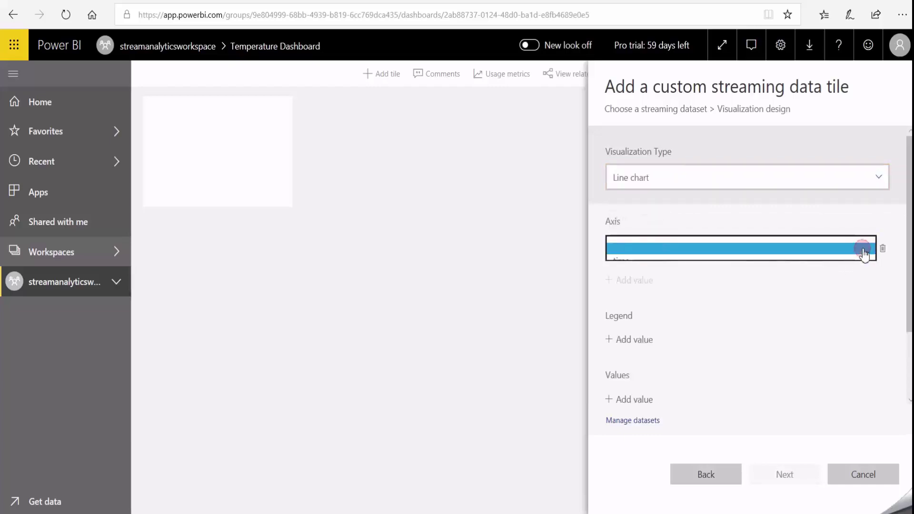
pyautogui.click(650, 262)
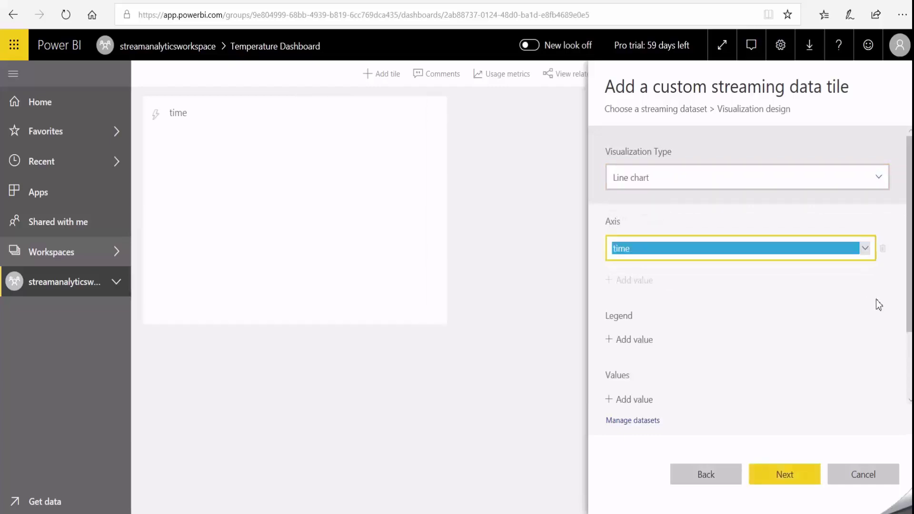
# - Use the temperature field as the line chart's value and proceed to the tile details
pyautogui.scroll(-2, 666, 371)
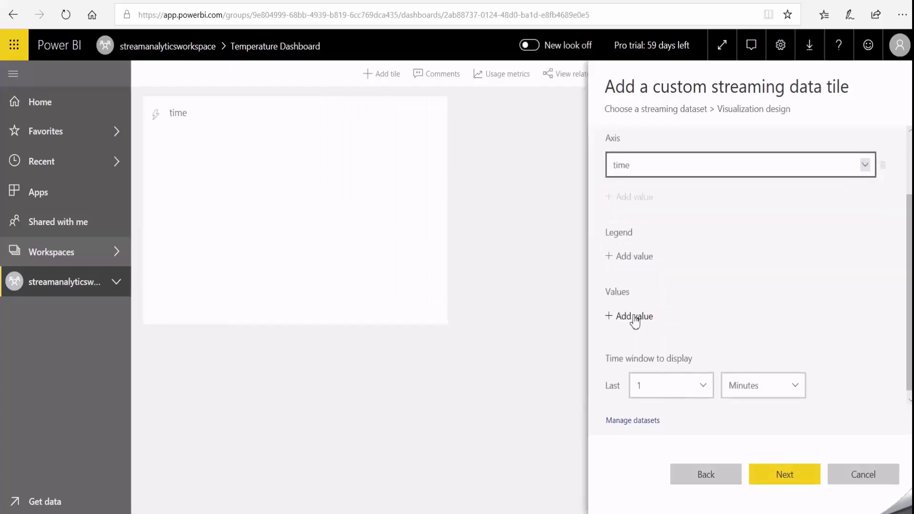
pyautogui.click(635, 317)
pyautogui.click(863, 320)
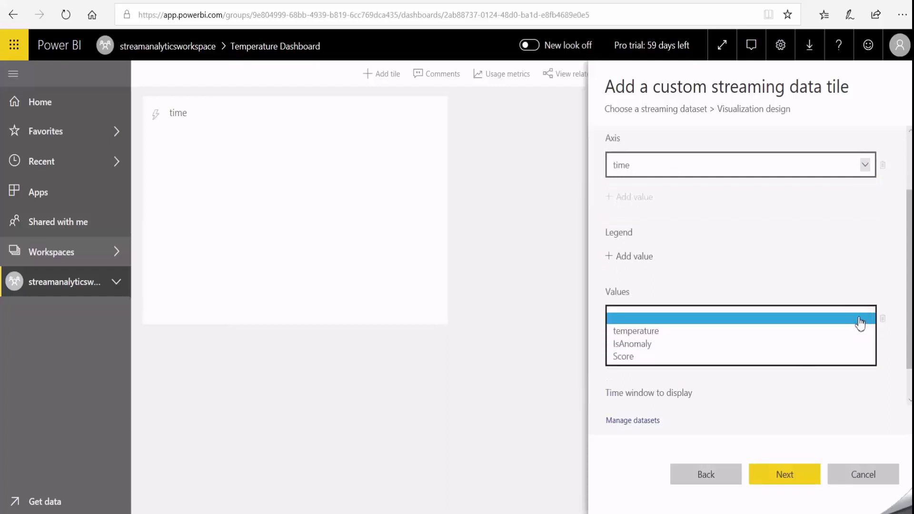
pyautogui.click(660, 329)
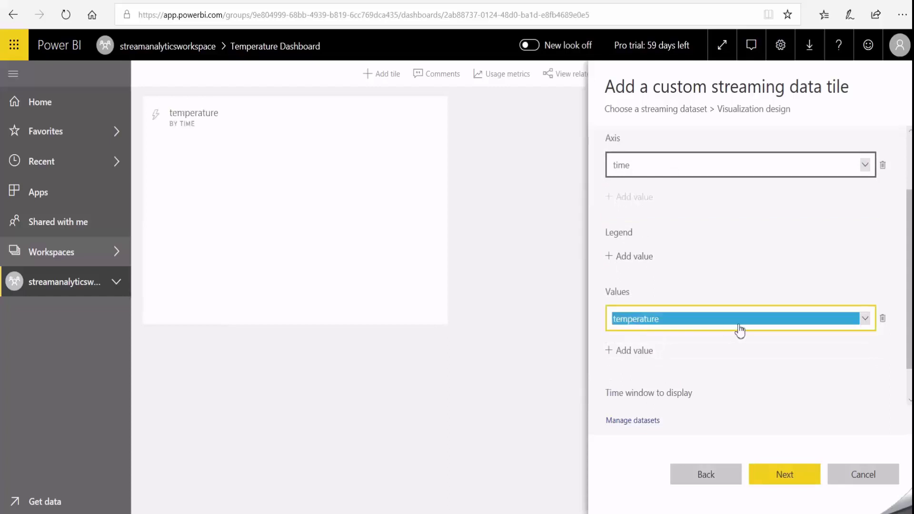
pyautogui.scroll(-1, 833, 354)
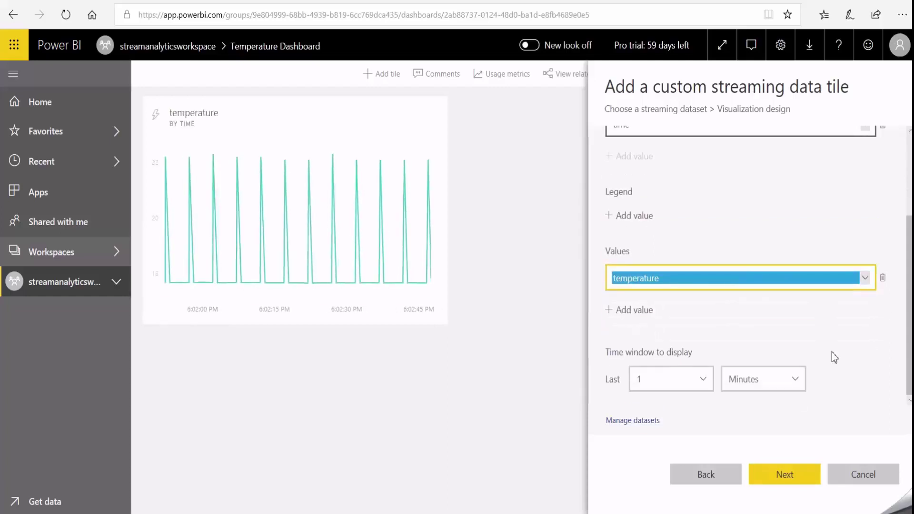
pyautogui.click(790, 479)
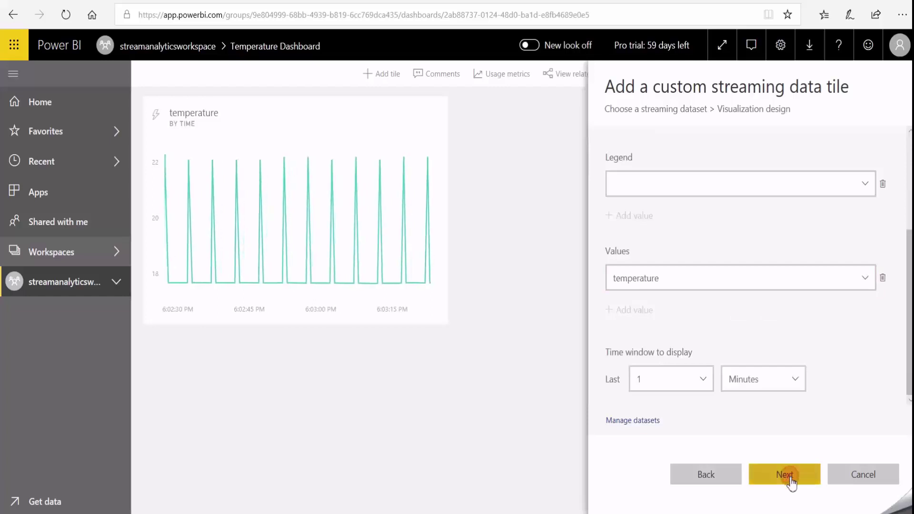
# - Title the tile Temperature, add it to the dashboard, and dismiss the notification
pyautogui.click(642, 225)
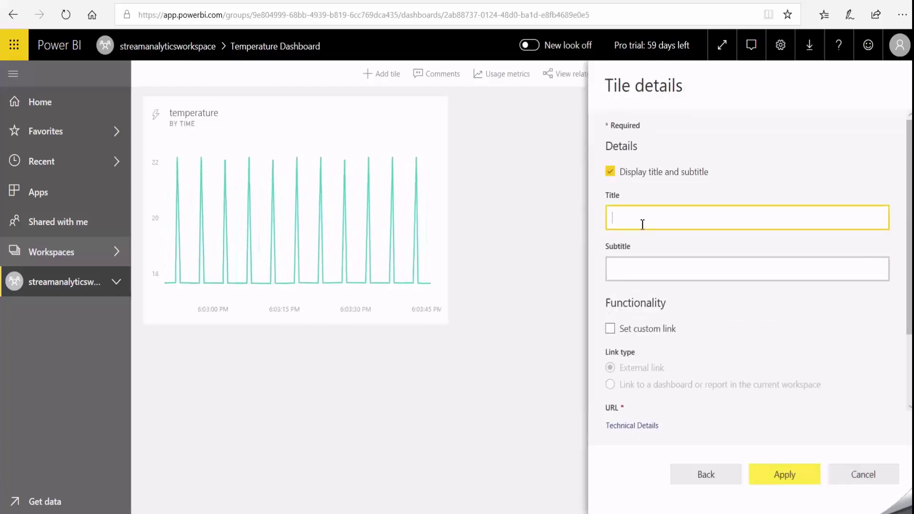
pyautogui.write('Trm')
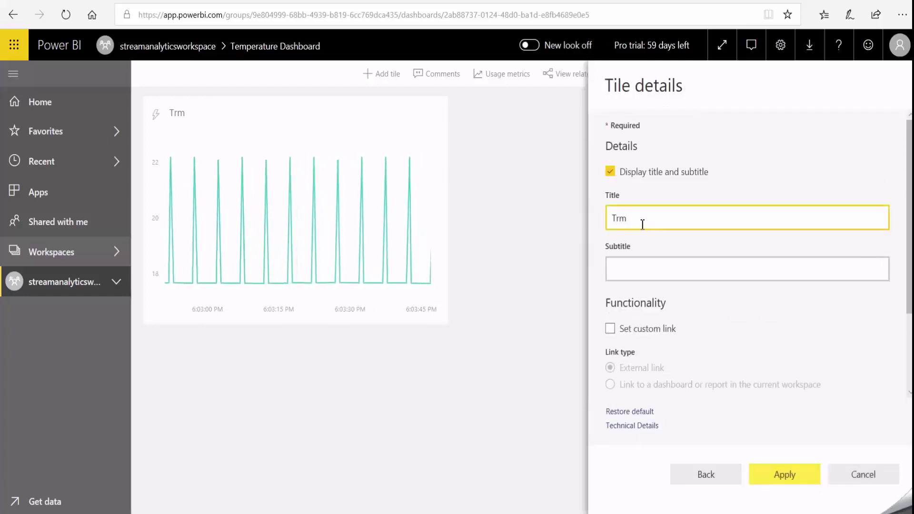
pyautogui.press('BackSpace')
pyautogui.press('BackSpace')
pyautogui.write('emperature')
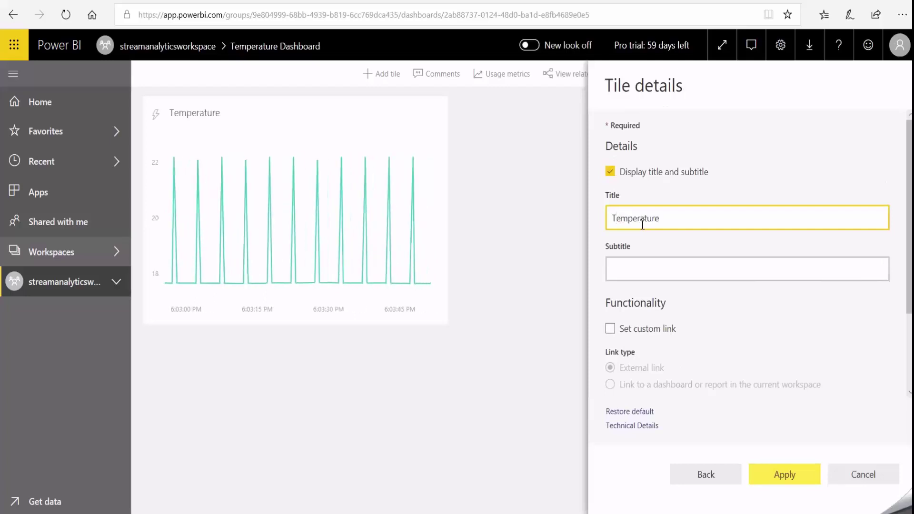
pyautogui.click(798, 474)
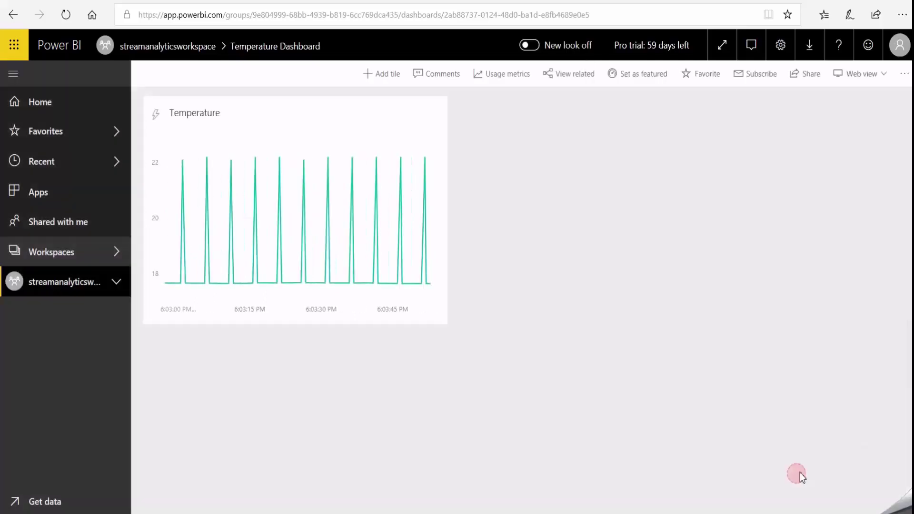
pyautogui.click(884, 90)
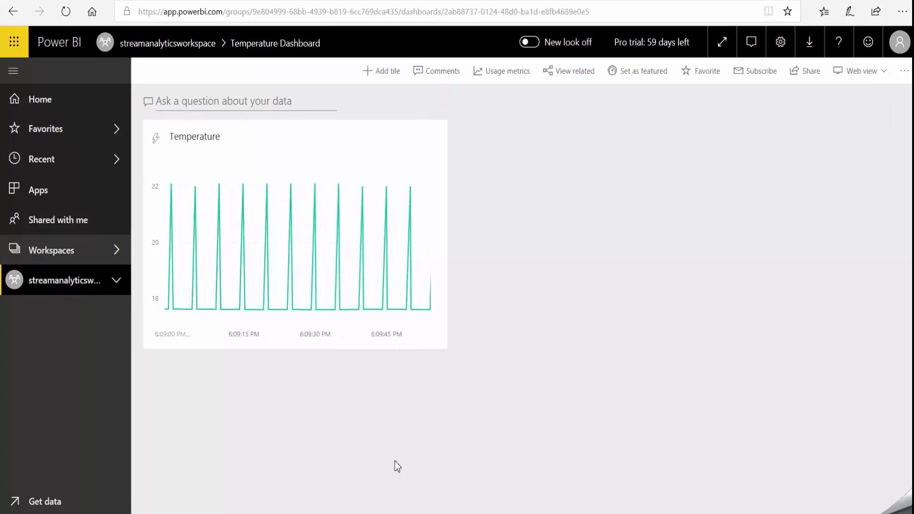
# - Add a custom streaming card tile to the dashboard that displays the temperature field, leaving its title blank
pyautogui.click(381, 77)
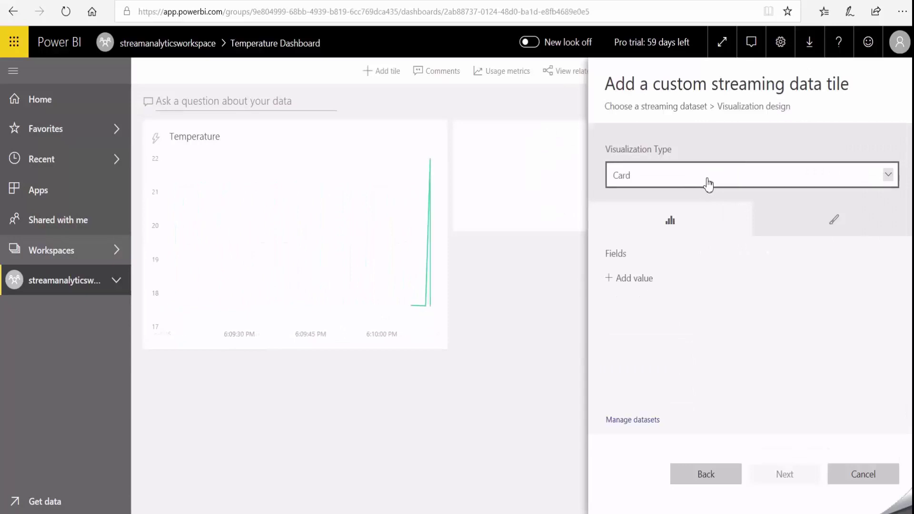
pyautogui.click(644, 281)
pyautogui.click(873, 282)
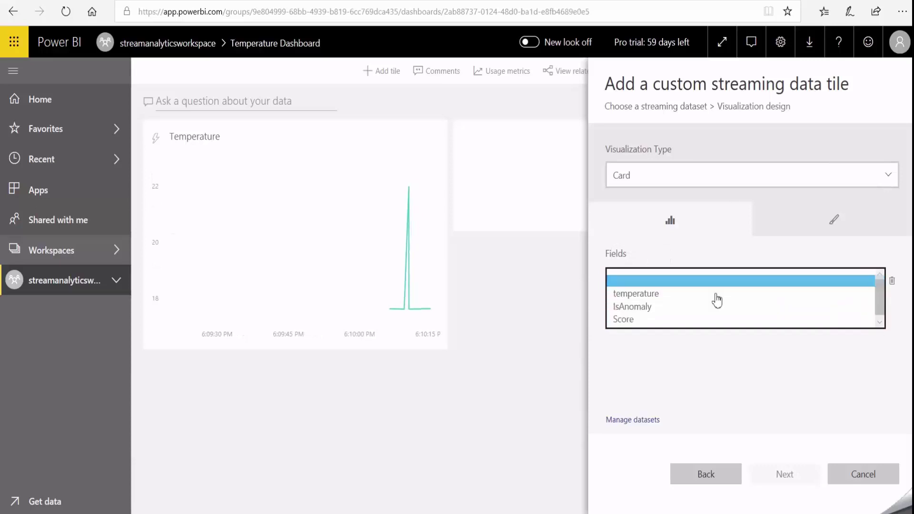
pyautogui.click(690, 296)
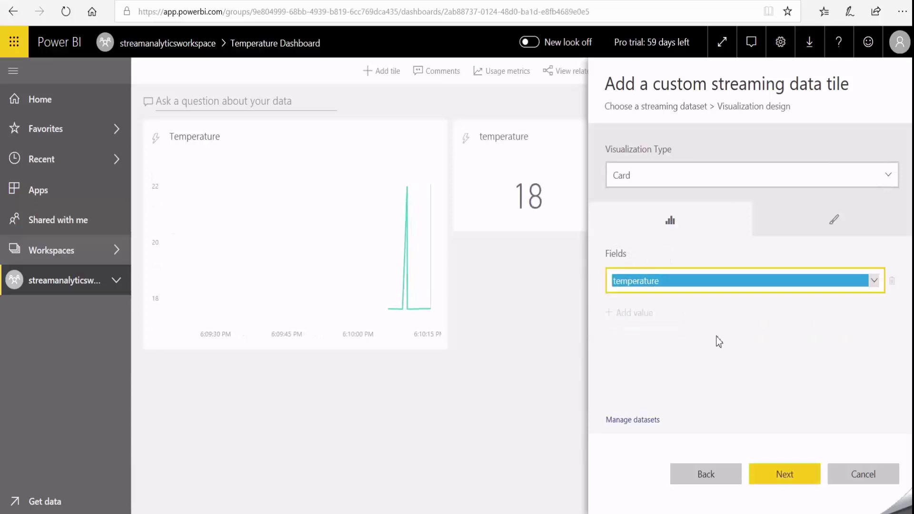
pyautogui.click(785, 478)
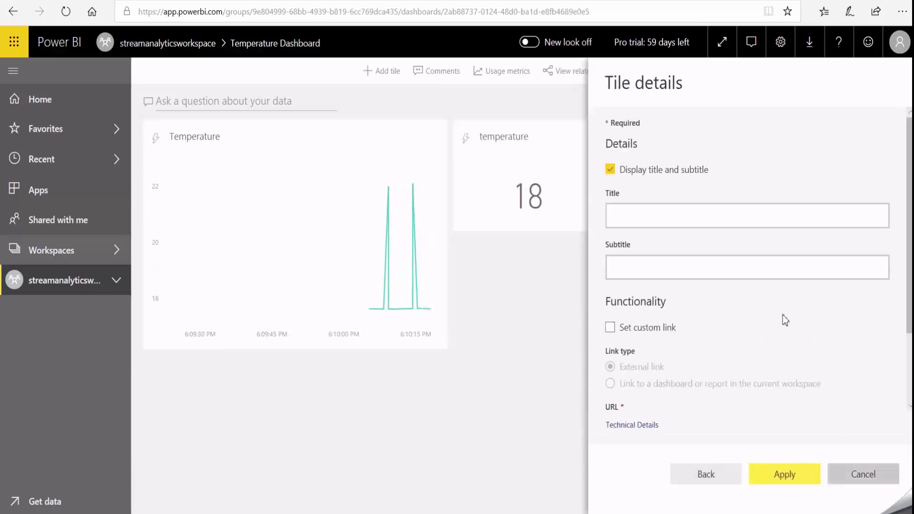
pyautogui.click(795, 478)
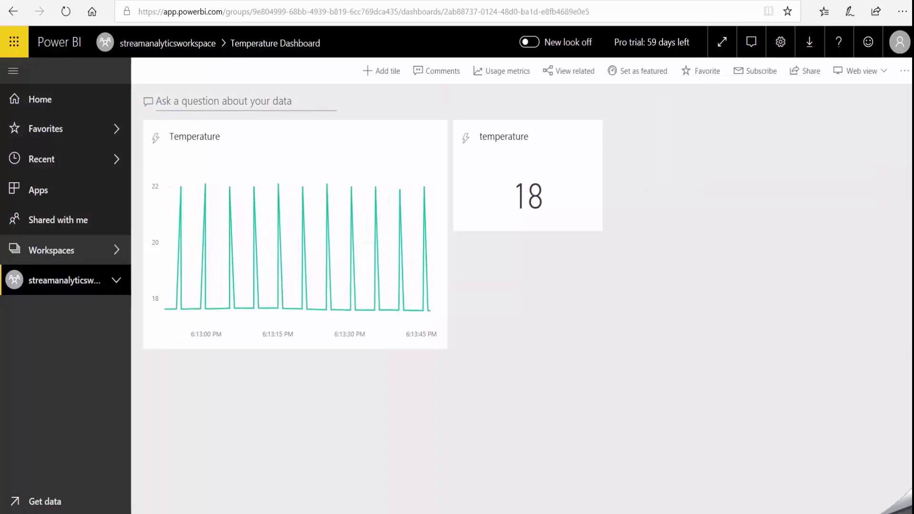
# - Start another custom streaming data tile as a line chart with the time field as its axis
pyautogui.click(383, 70)
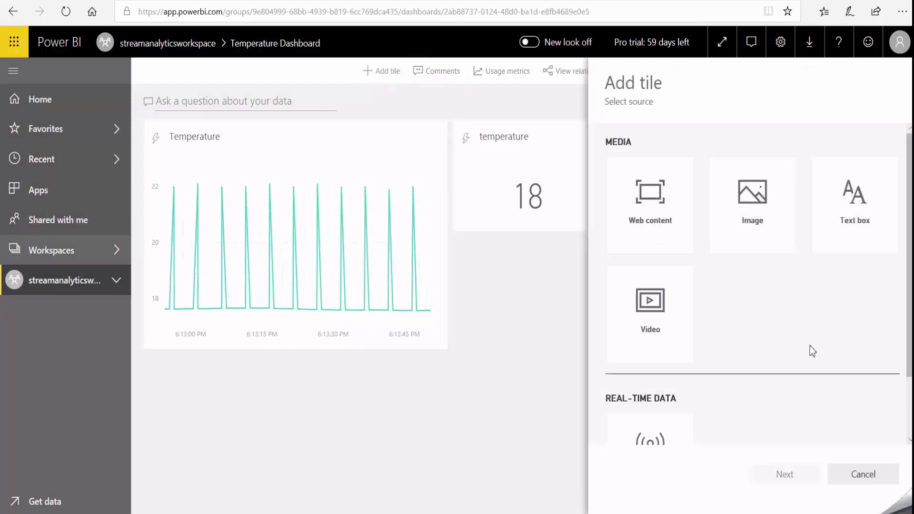
pyautogui.scroll(-2, 810, 349)
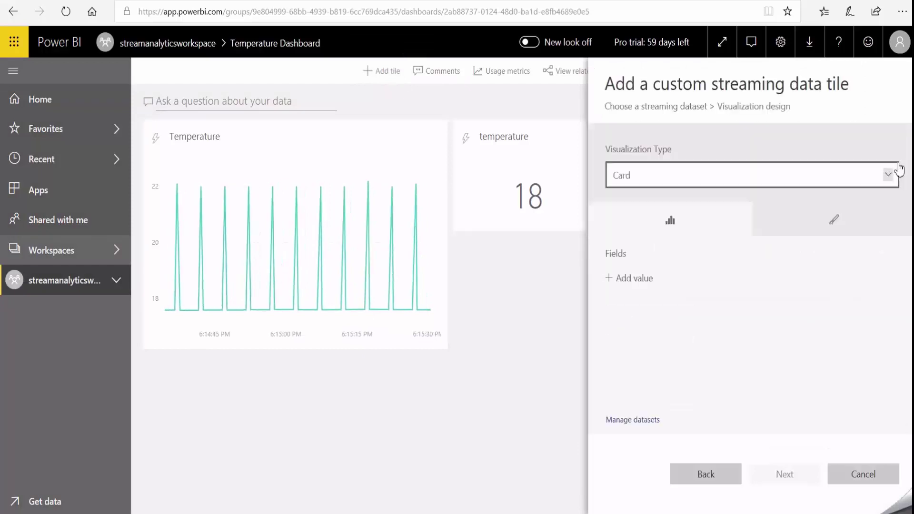
pyautogui.click(897, 172)
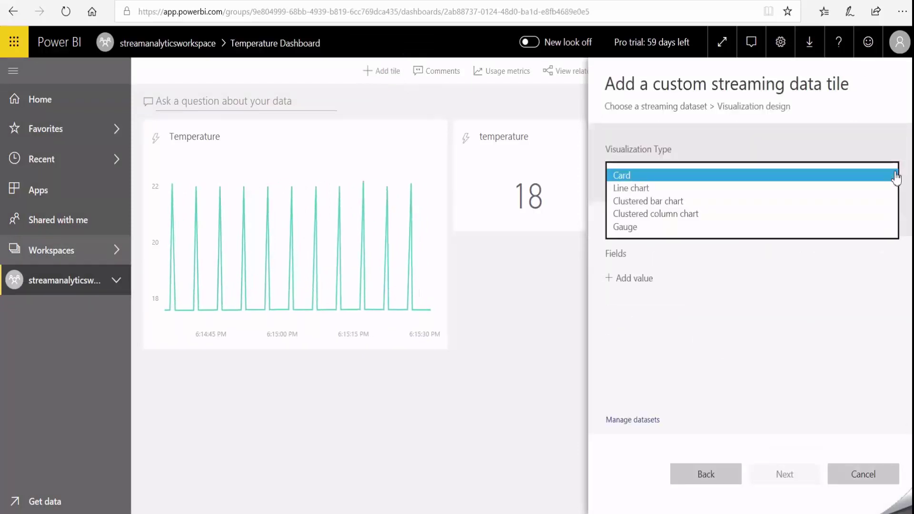
pyautogui.click(648, 189)
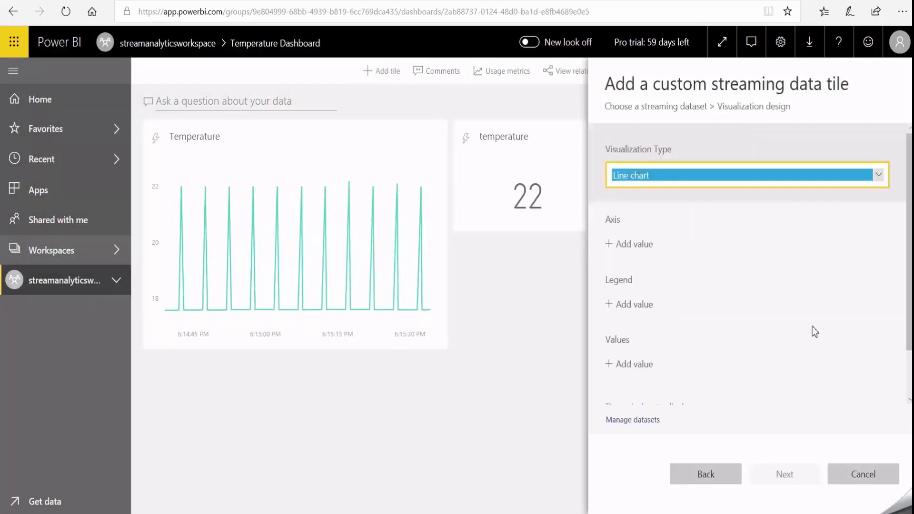
pyautogui.click(630, 241)
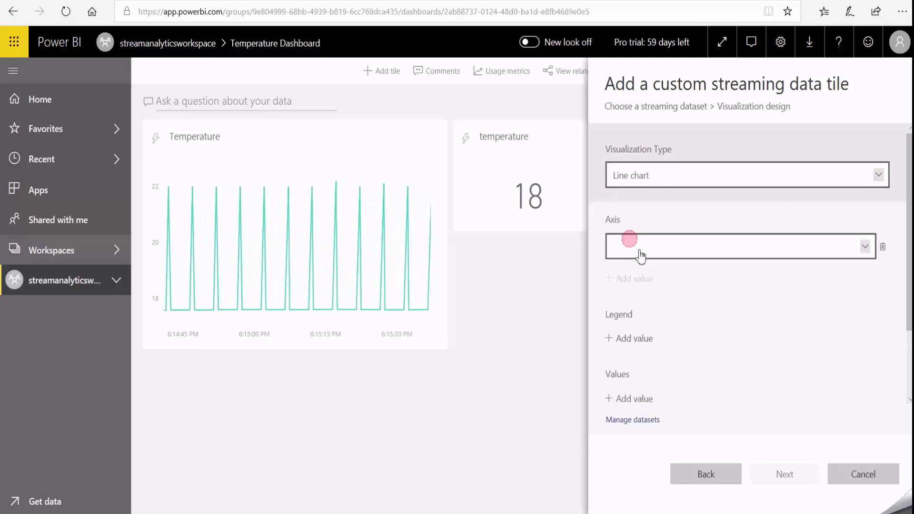
pyautogui.click(864, 256)
pyautogui.click(703, 260)
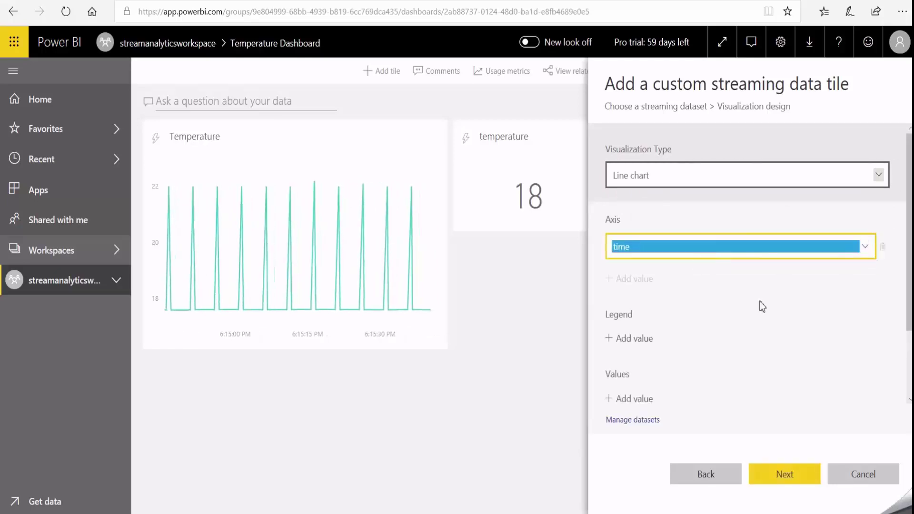
# - Use IsAnomaly as the line chart's value, add the tile without a custom title, and dismiss the notification
pyautogui.scroll(-1, 719, 309)
pyautogui.click(643, 357)
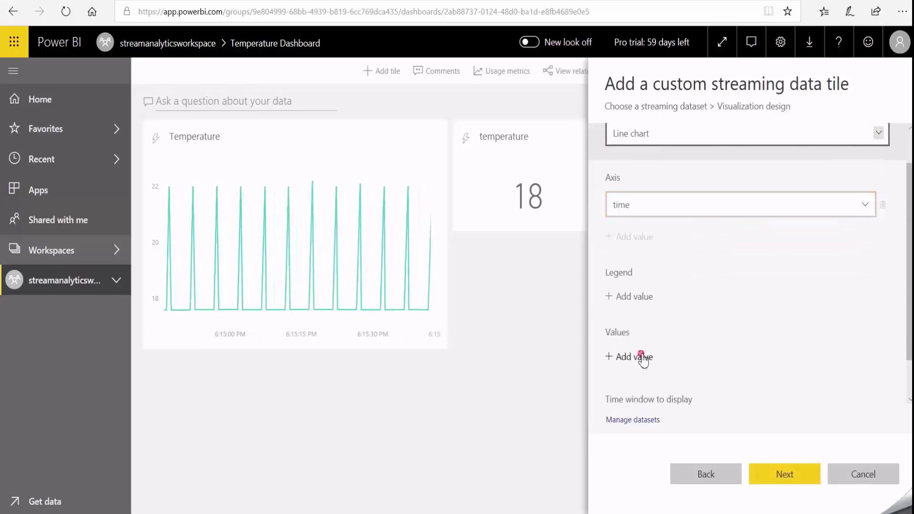
pyautogui.click(865, 362)
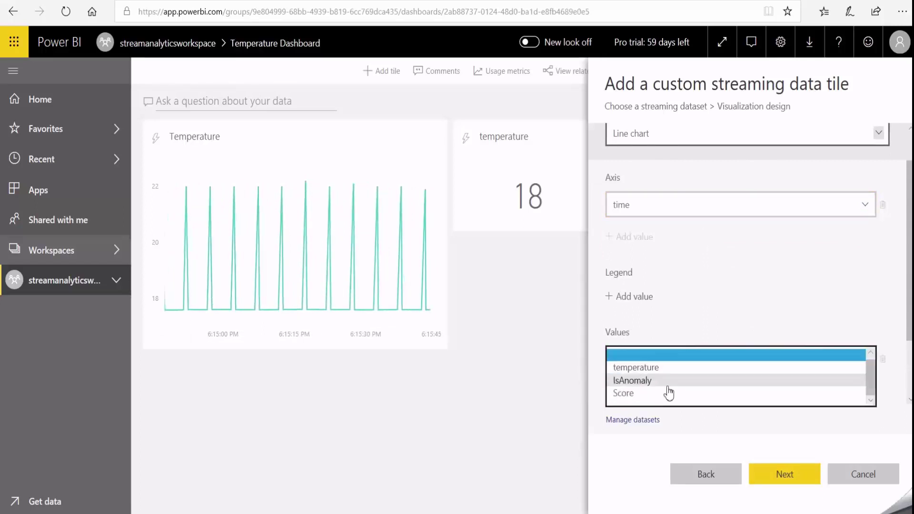
pyautogui.click(781, 381)
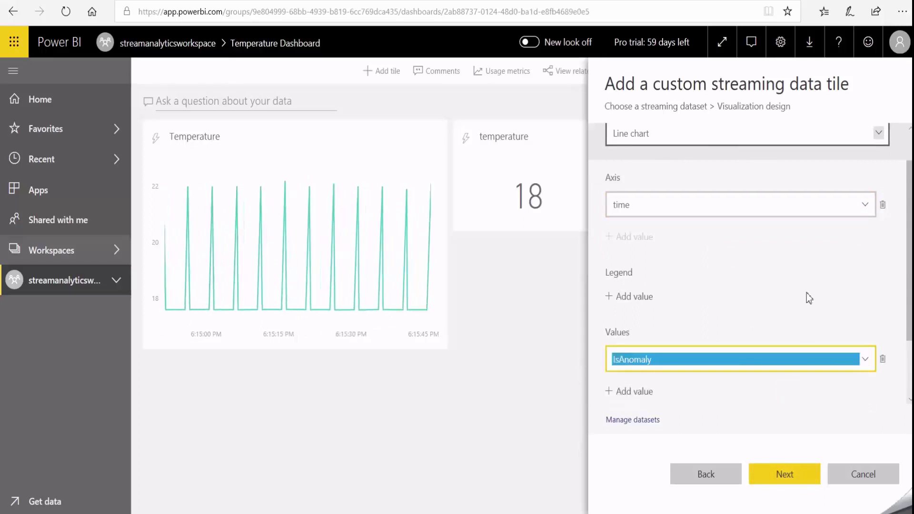
pyautogui.scroll(-2, 807, 293)
pyautogui.click(785, 474)
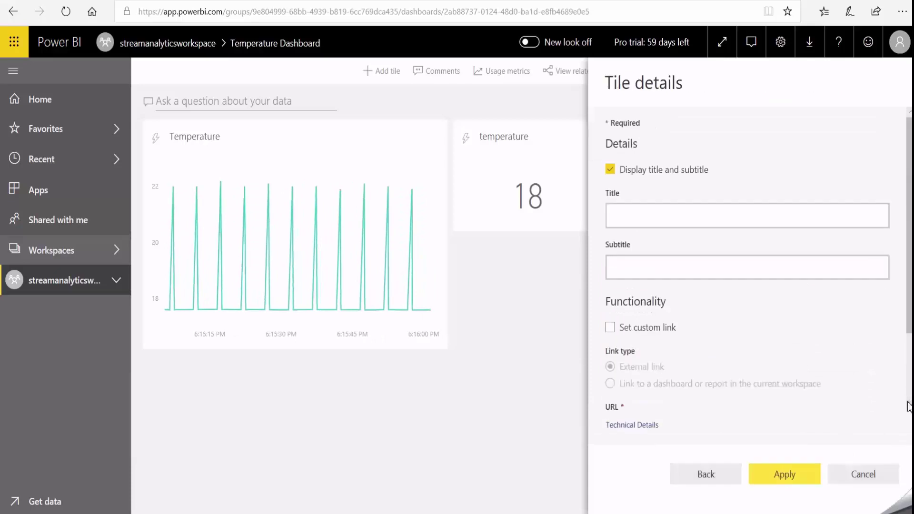
pyautogui.click(784, 476)
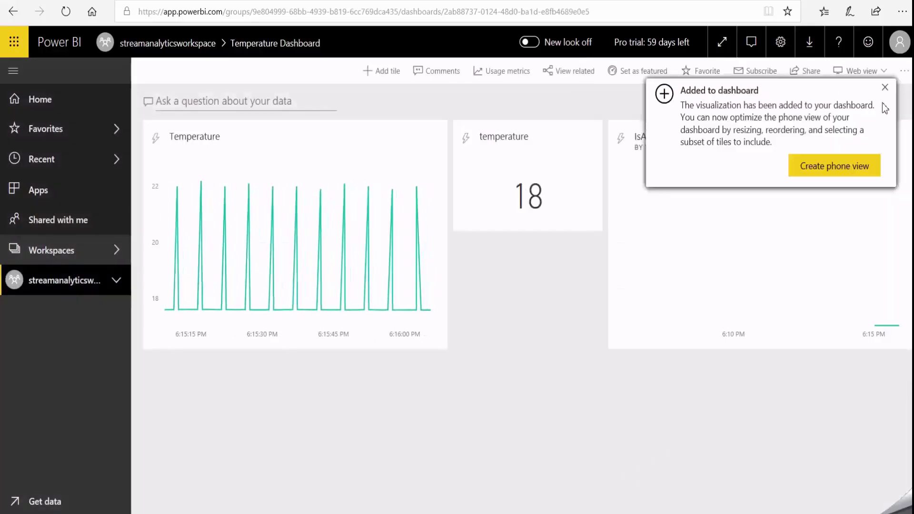
pyautogui.click(885, 87)
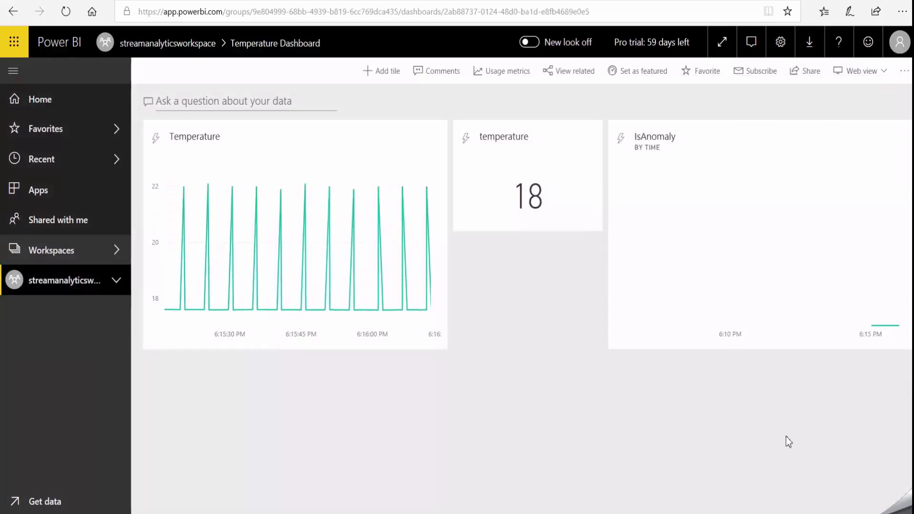
# - Edit the Temperature line chart tile so that its time window displays the last 10 minutes
pyautogui.click(435, 138)
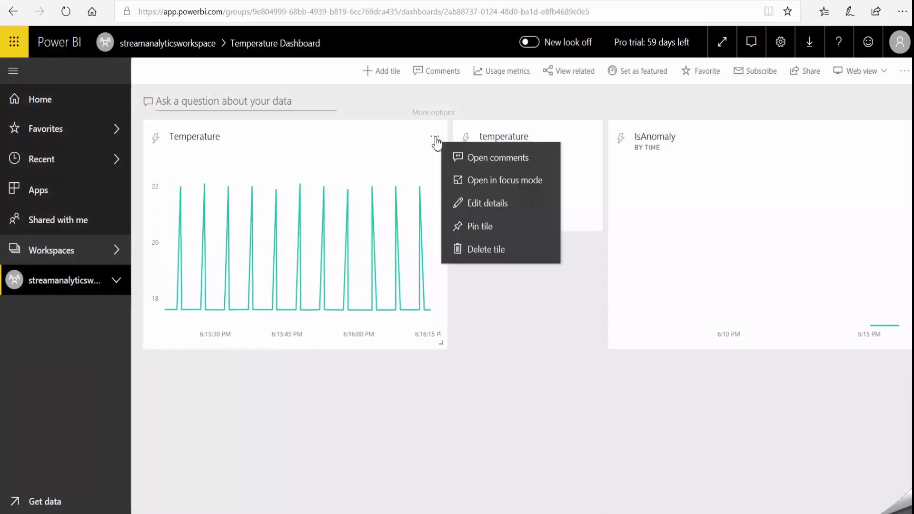
pyautogui.click(493, 205)
pyautogui.scroll(-3, 687, 244)
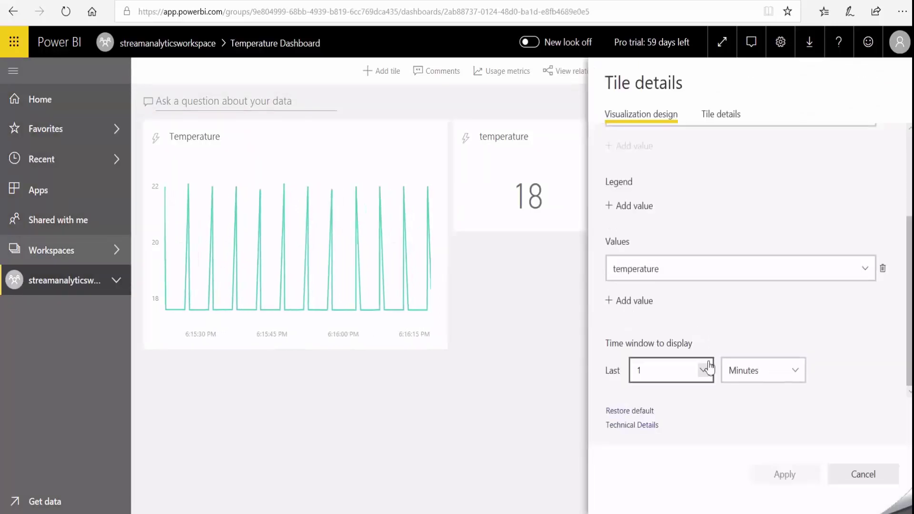
pyautogui.click(671, 369)
pyautogui.click(651, 397)
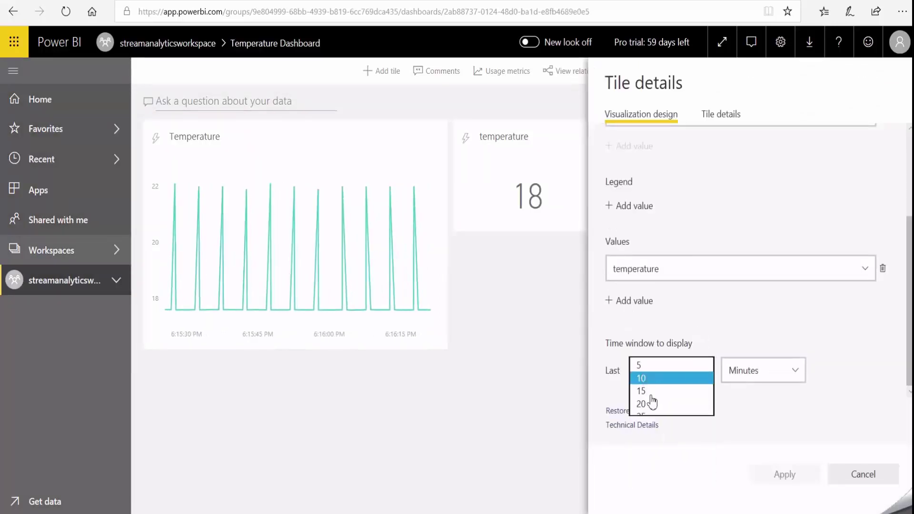
pyautogui.click(779, 482)
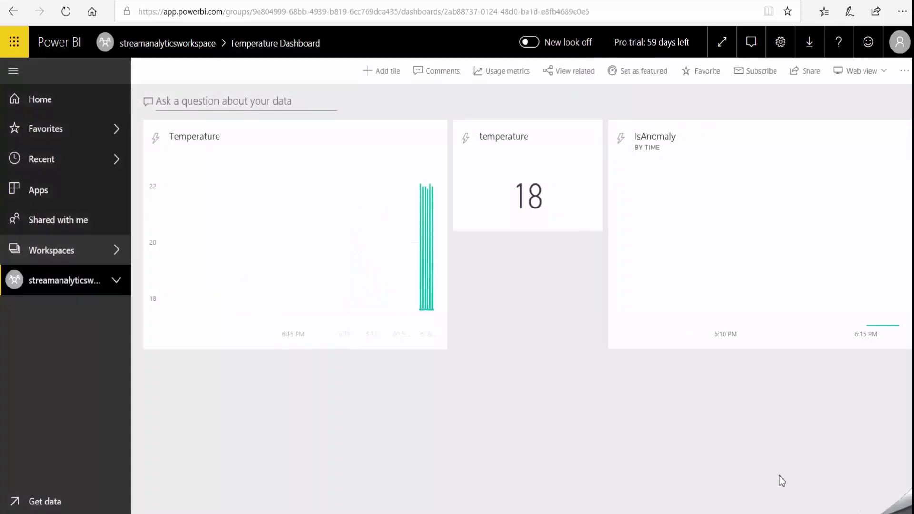